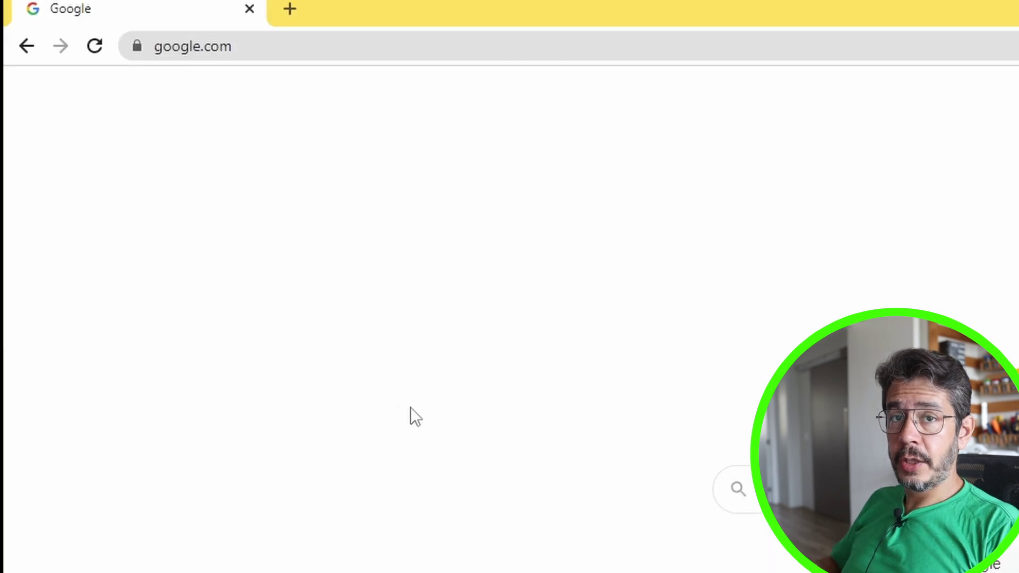
Load the NAS web interface at 192.168.0.20 in the browser
left_click(341, 46)
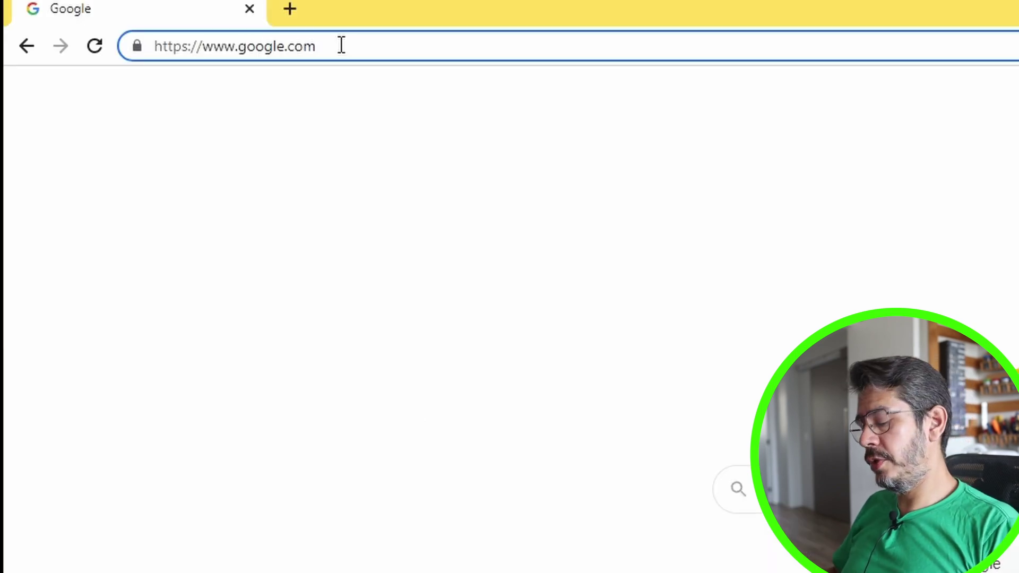
key("ctrl+a")
type("192.168")
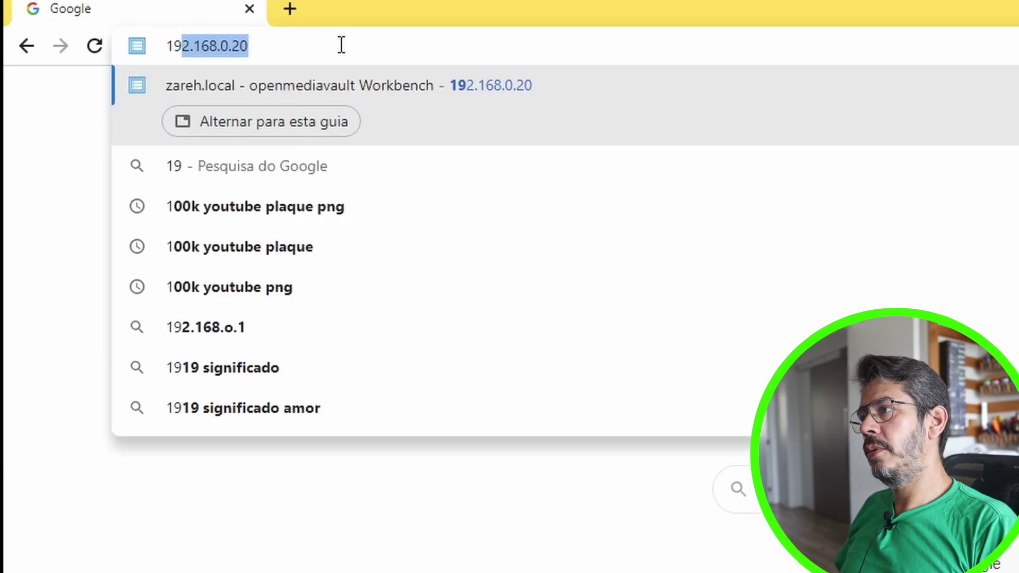
type(".0.20")
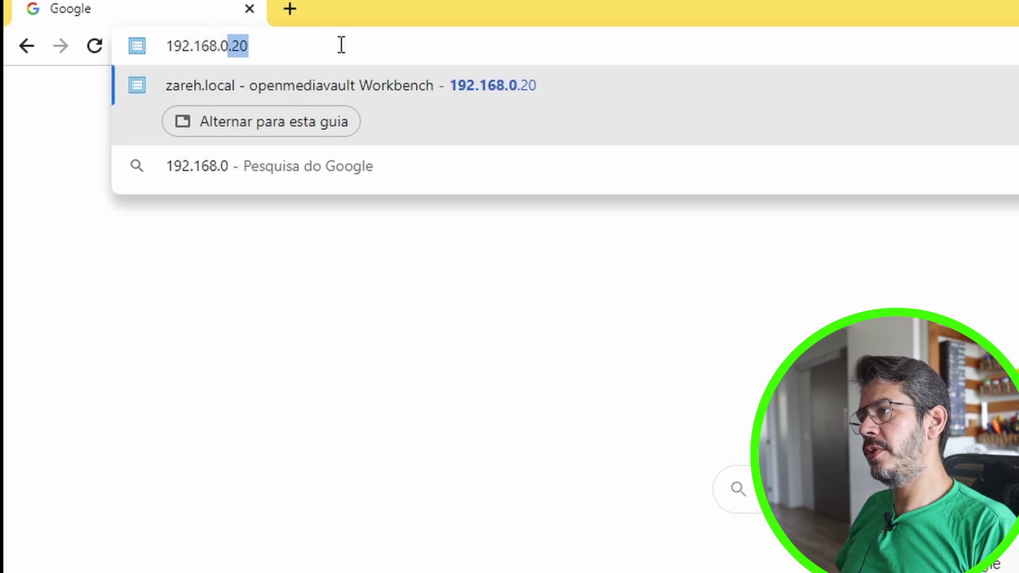
key("Return")
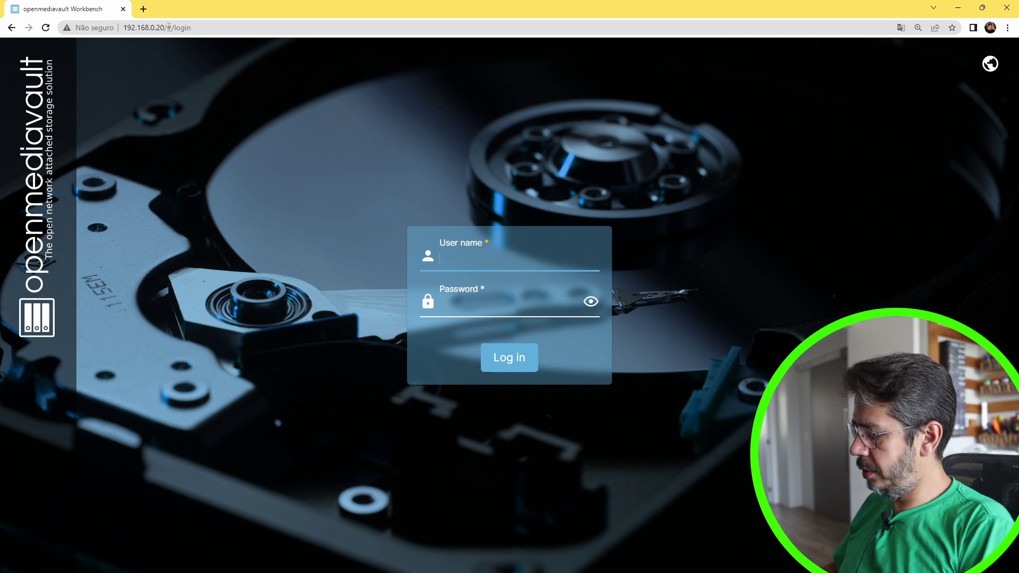
Log in as admin with the administrator password
type("admin")
key("Tab")
type("openmediavault")
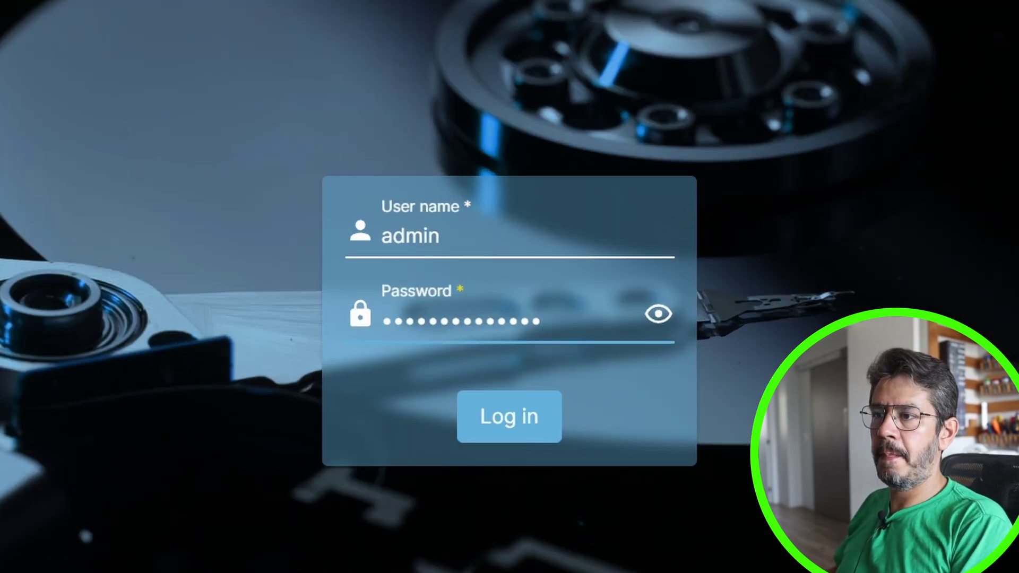
key("Return")
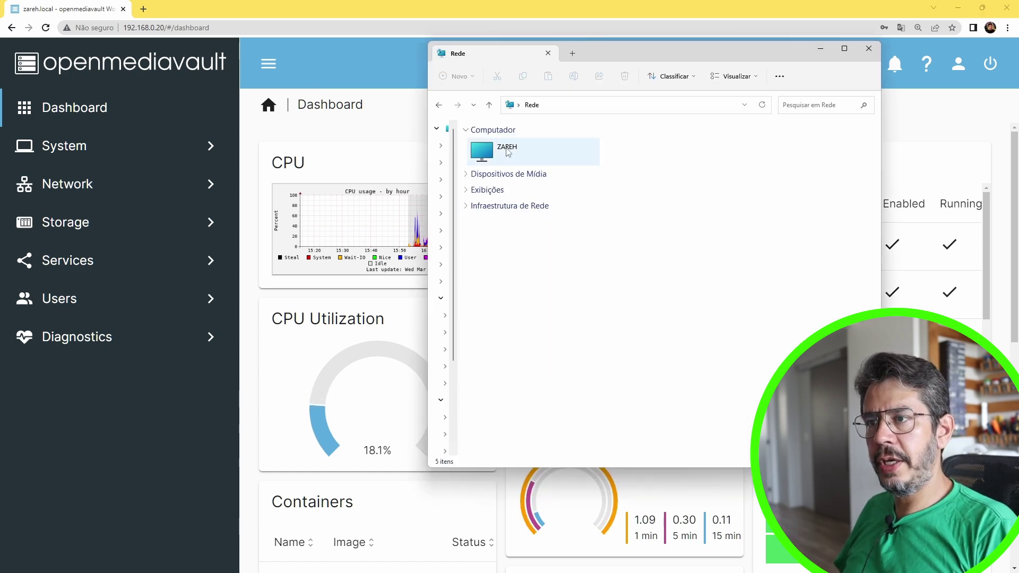
Dismiss the ZAREH not-accessible error, go to \\192.168.0.20 and browse the dados share
double_click(507, 150)
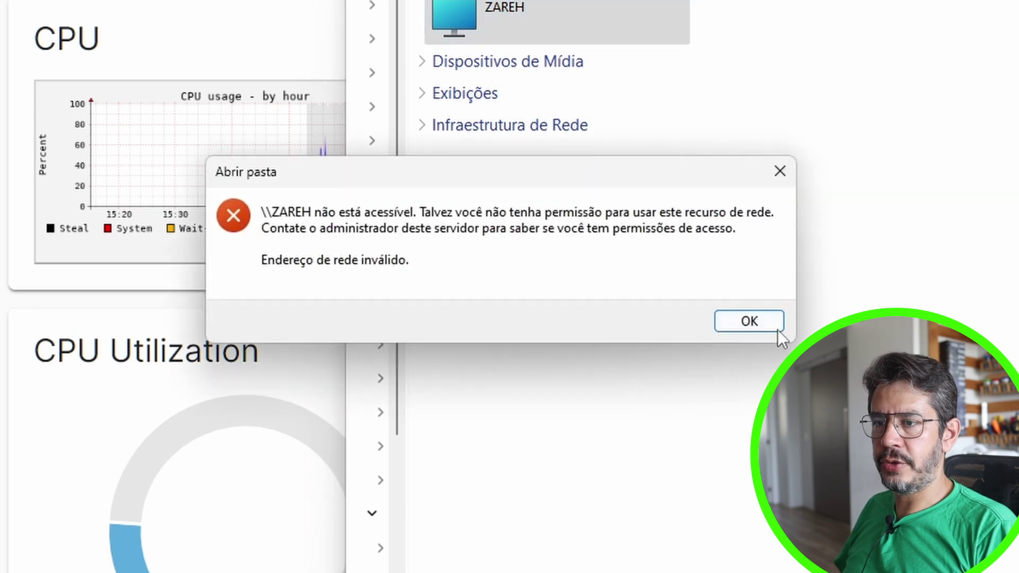
left_click(759, 321)
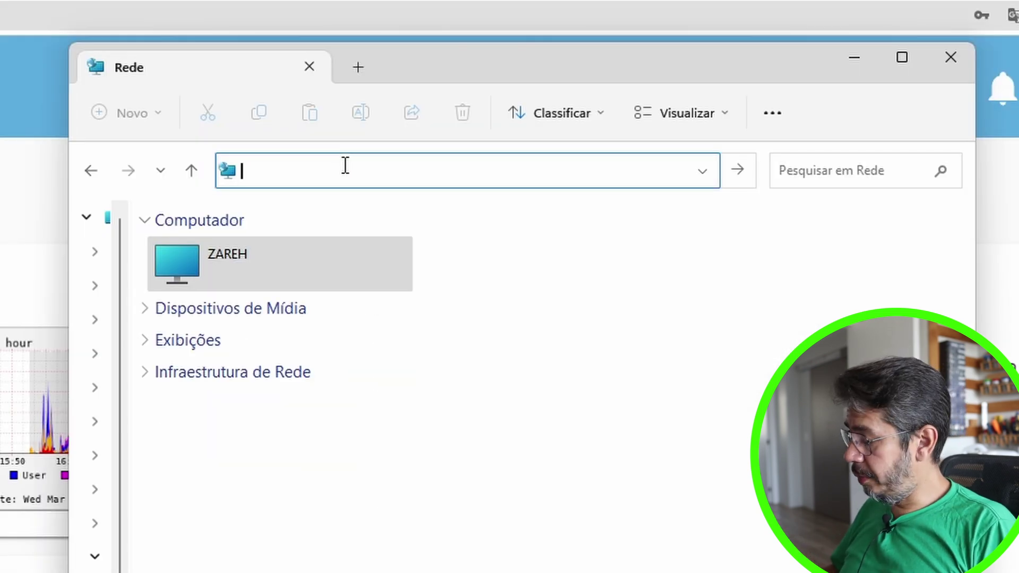
type("\\192.168.0.20")
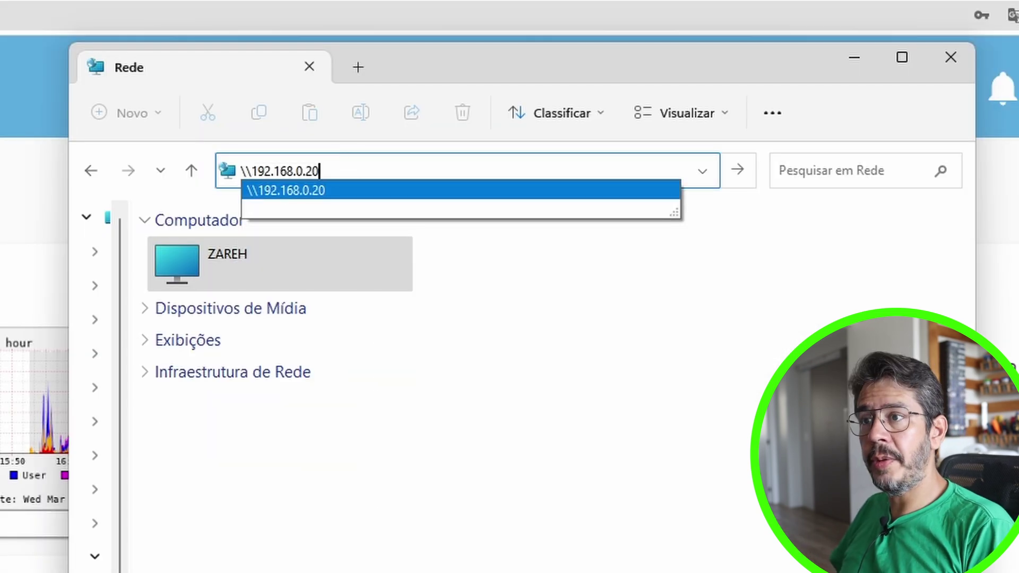
key("Return")
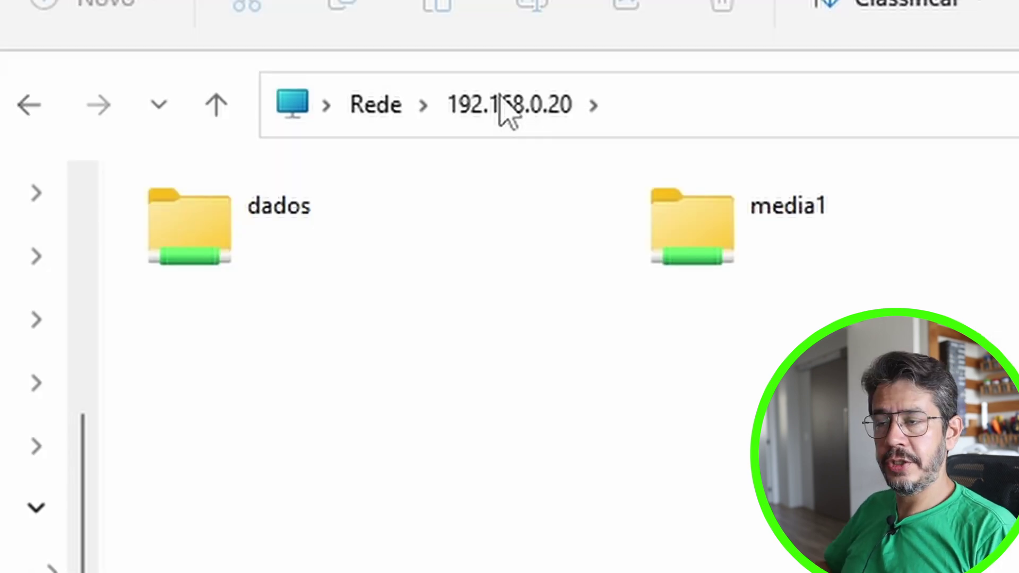
double_click(201, 229)
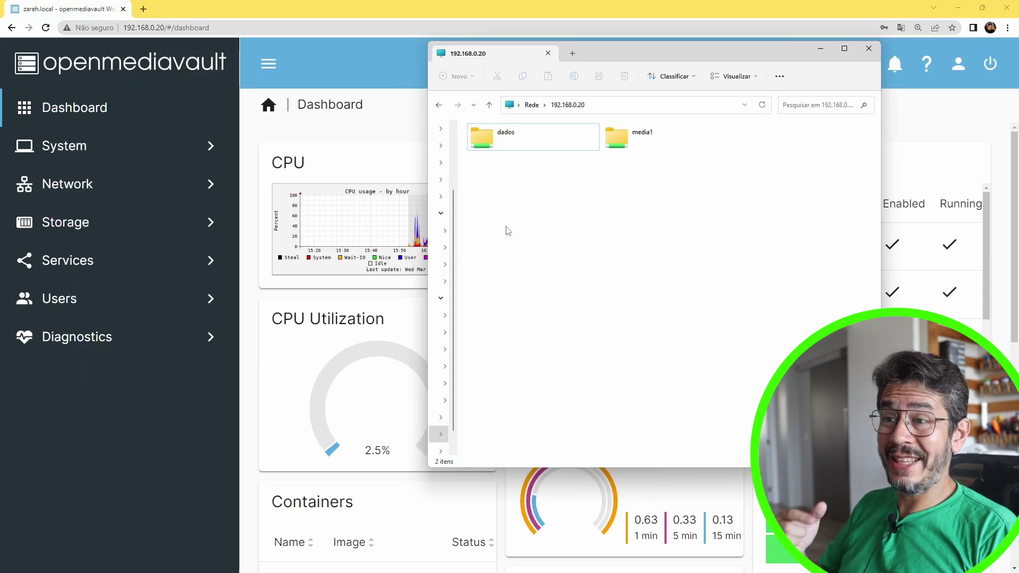
left_click(507, 141)
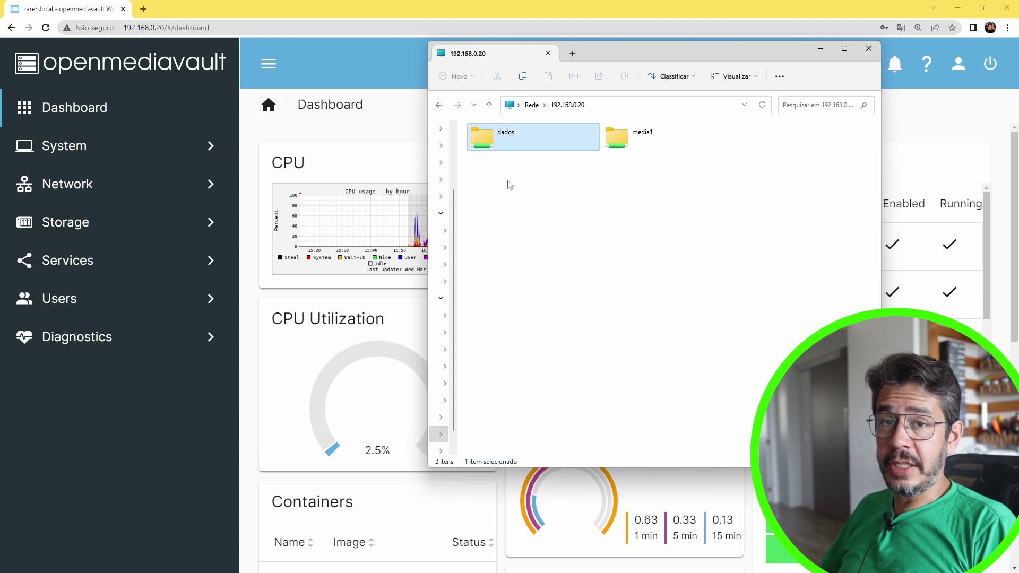
Map the dados share as network drive Z:
right_click(504, 136)
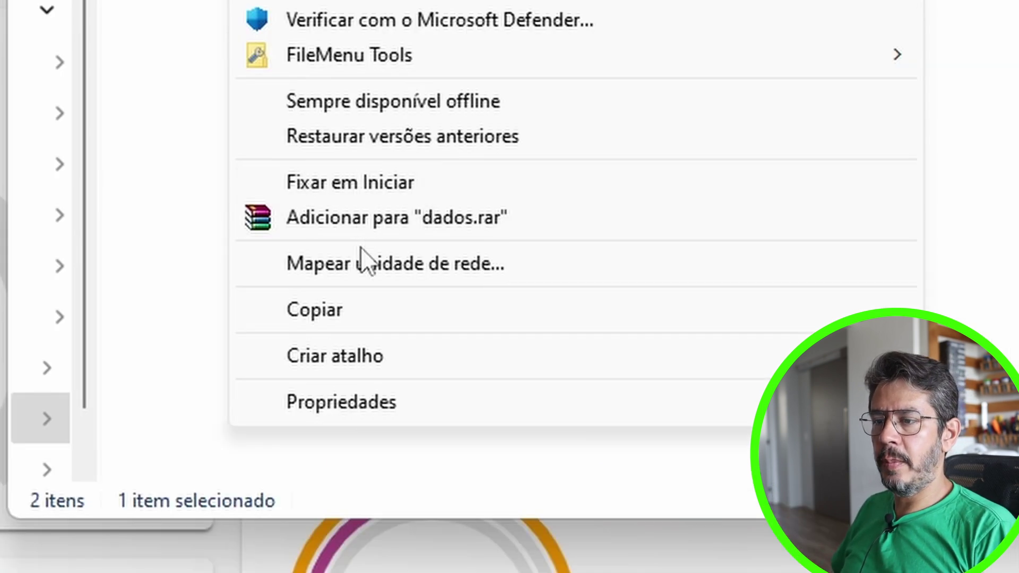
left_click(361, 270)
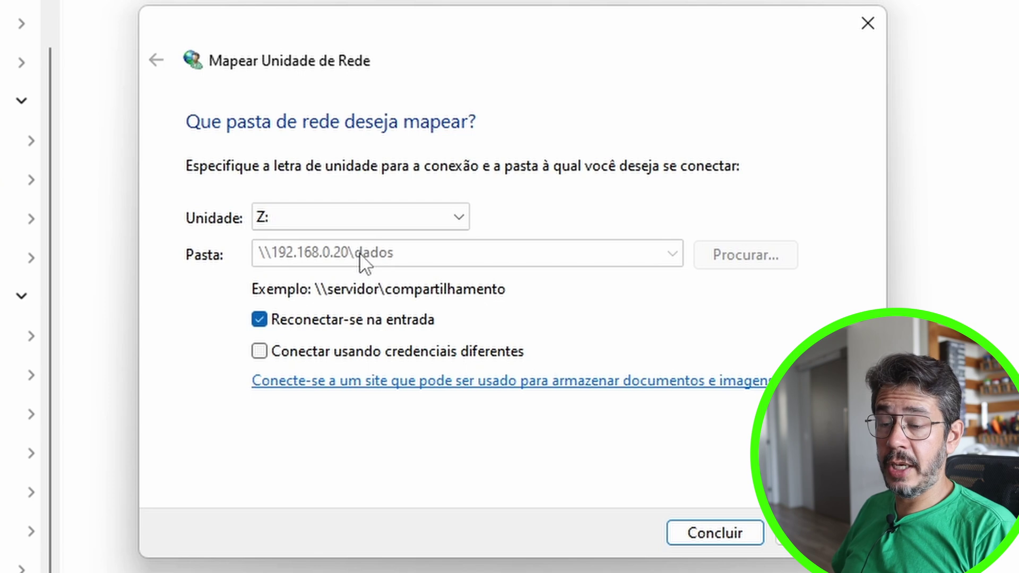
left_click(703, 532)
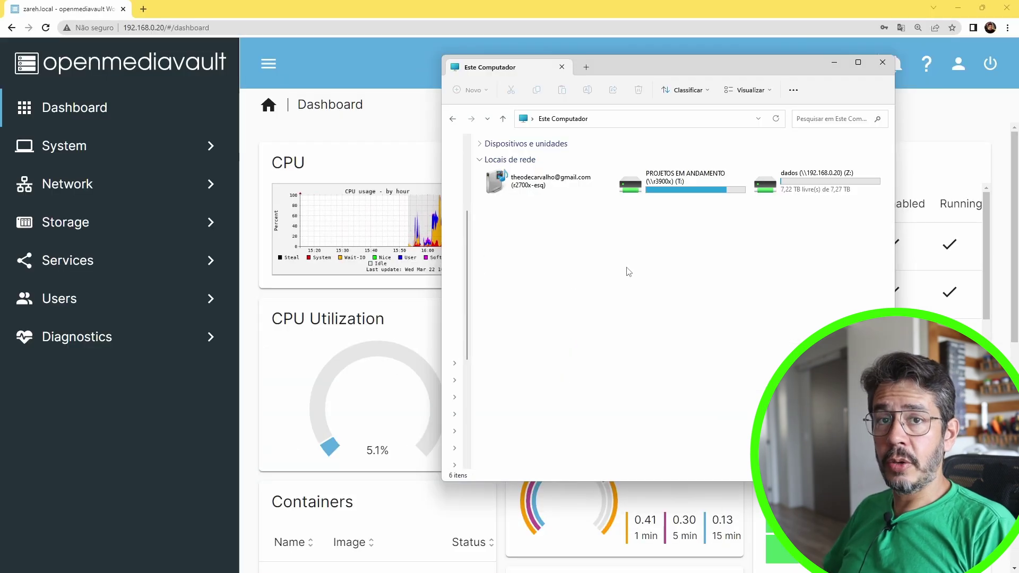
Open the mapped dados (Z:) drive to view its contents
left_click(800, 174)
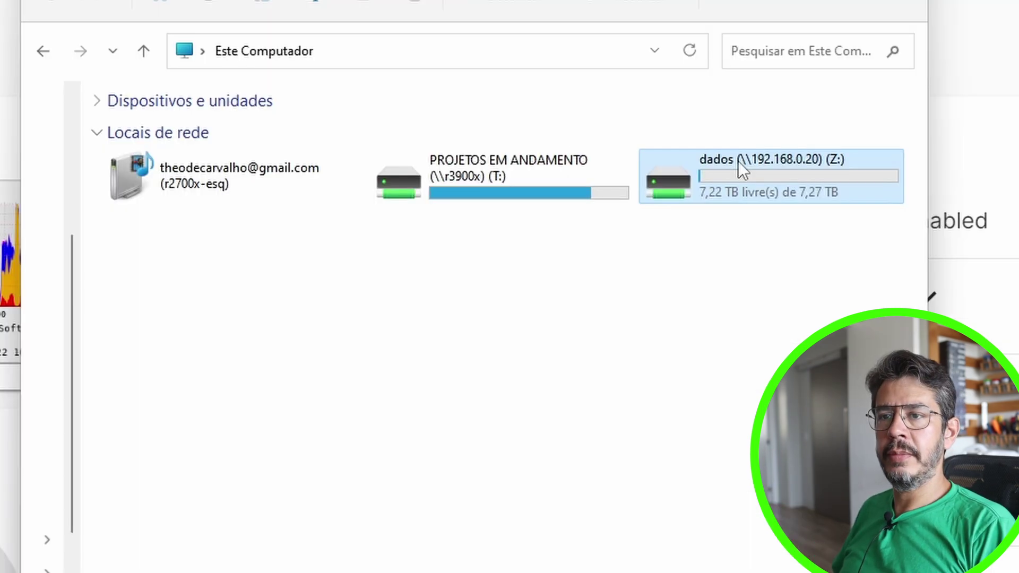
double_click(737, 161)
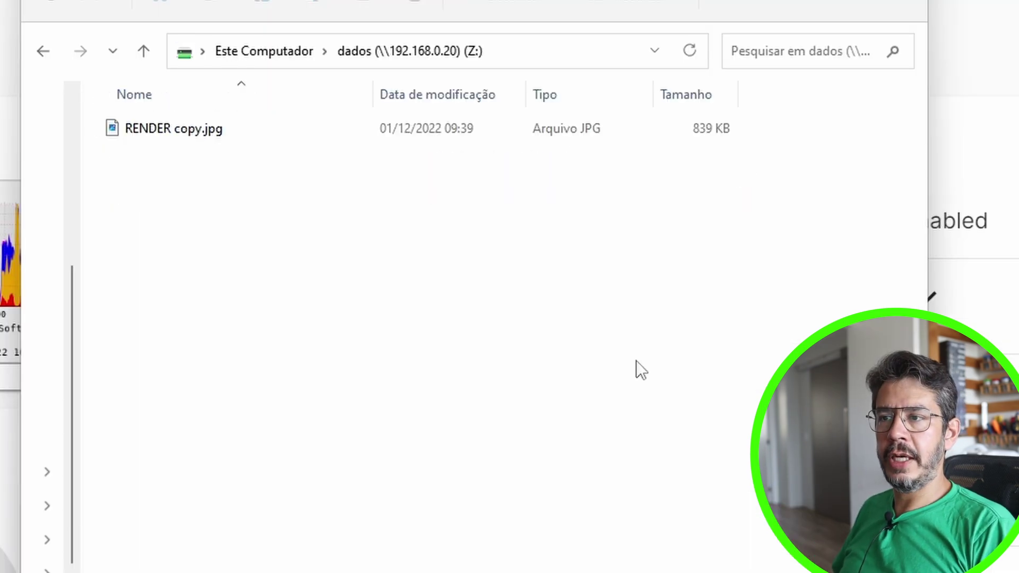
left_click(536, 58)
type("z:")
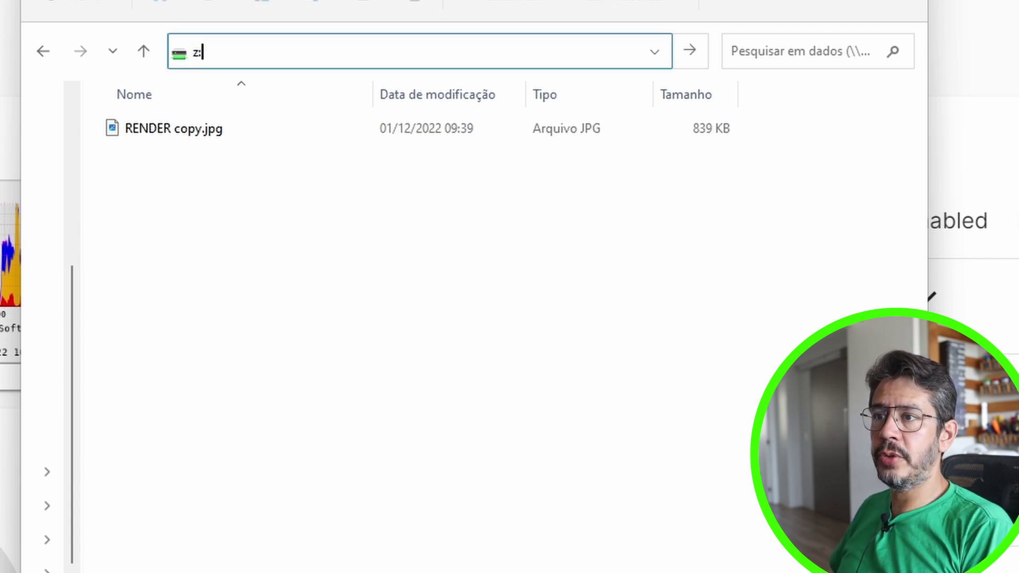
key("Return")
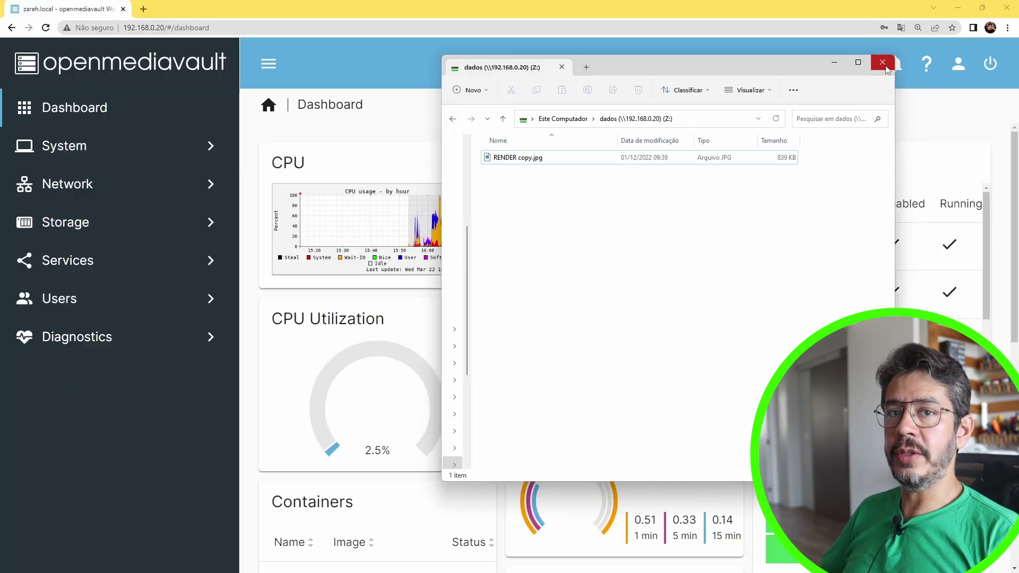
Close the dados drive window and open System > Plugins in openmediavault
left_click(882, 63)
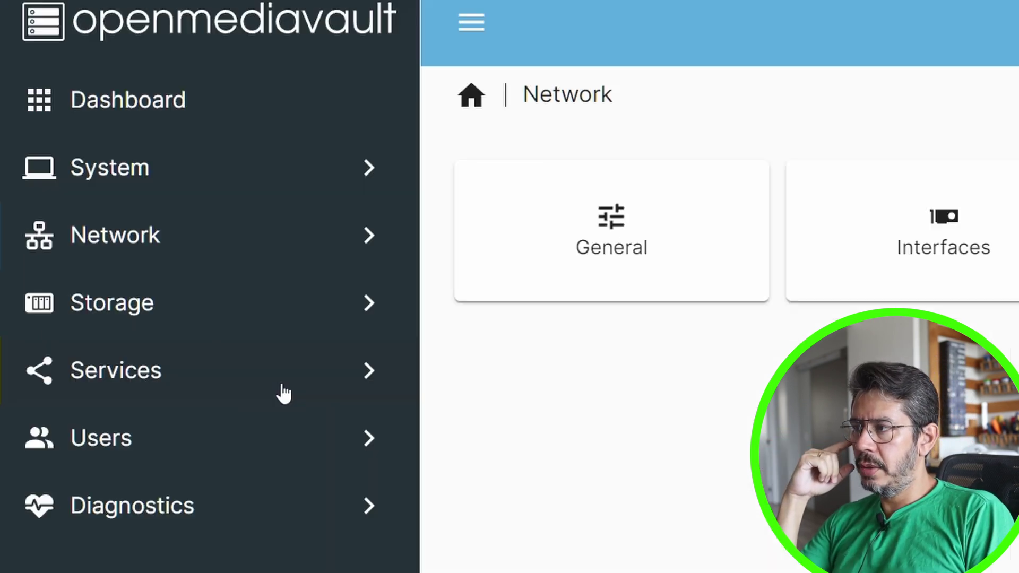
left_click(112, 146)
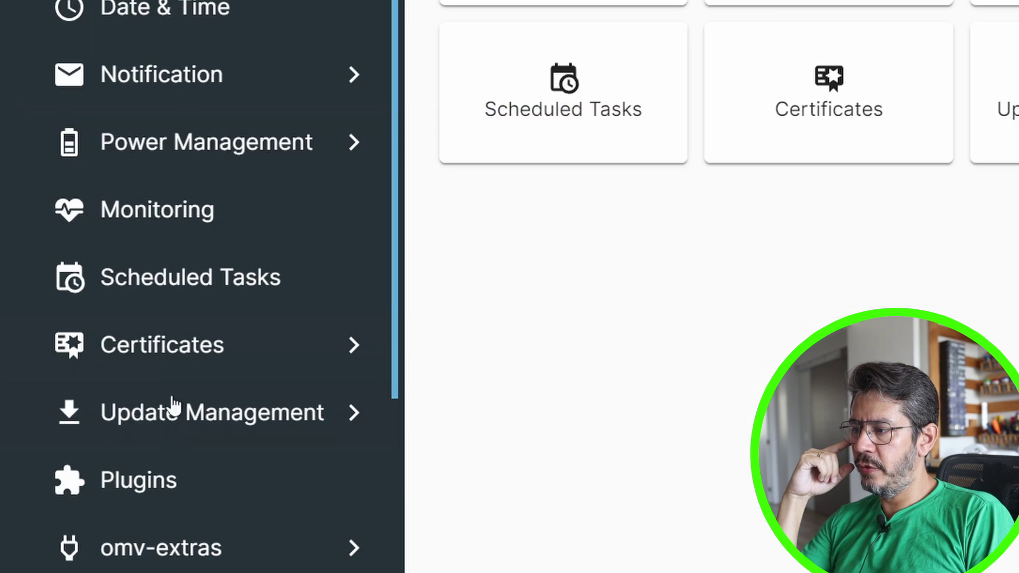
left_click(170, 484)
left_click(391, 376)
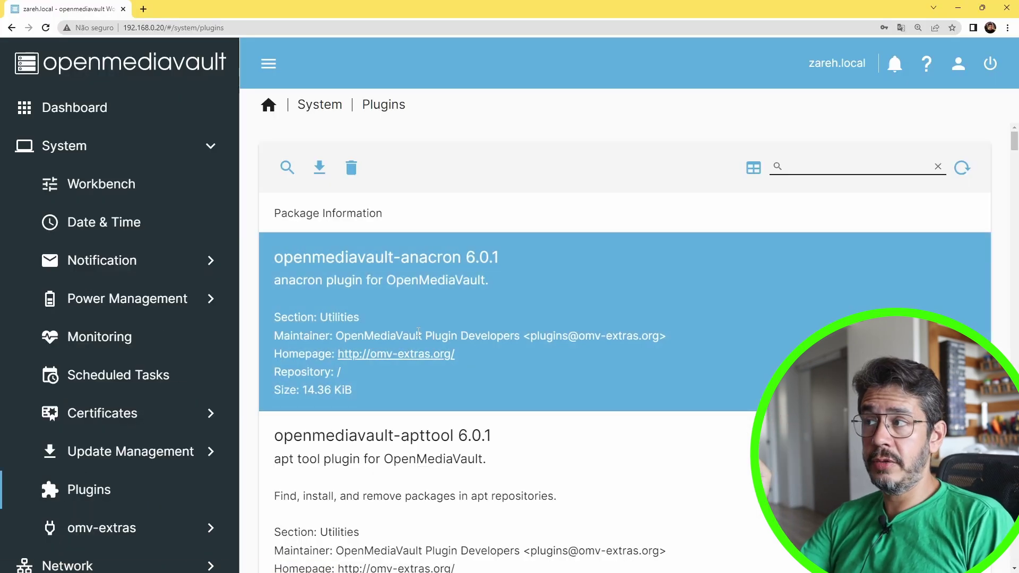
Scroll through the 45 plugins and select openmediavault-zfs
scroll(504, 243, "down", 10)
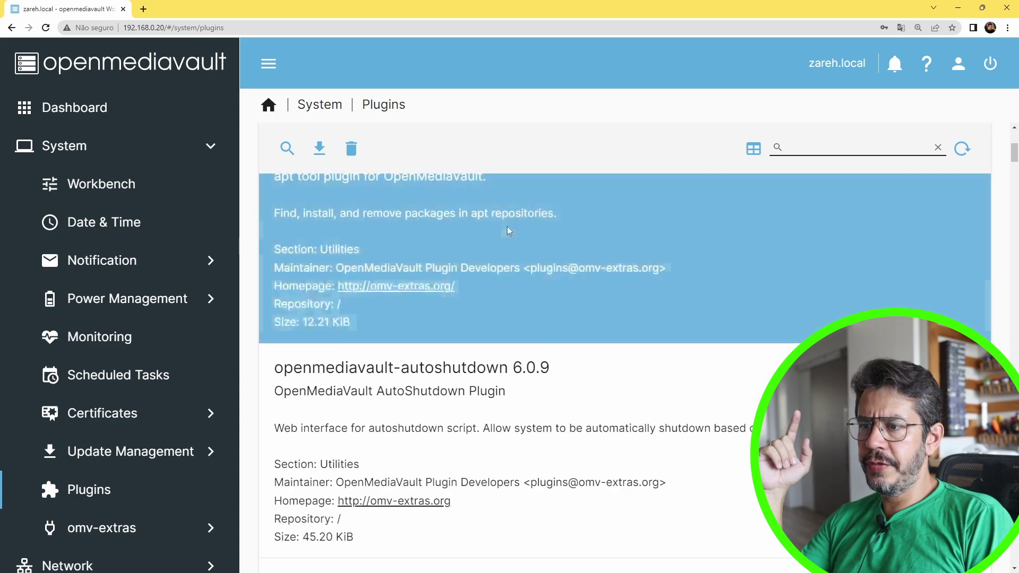
scroll(507, 225, "down", 20)
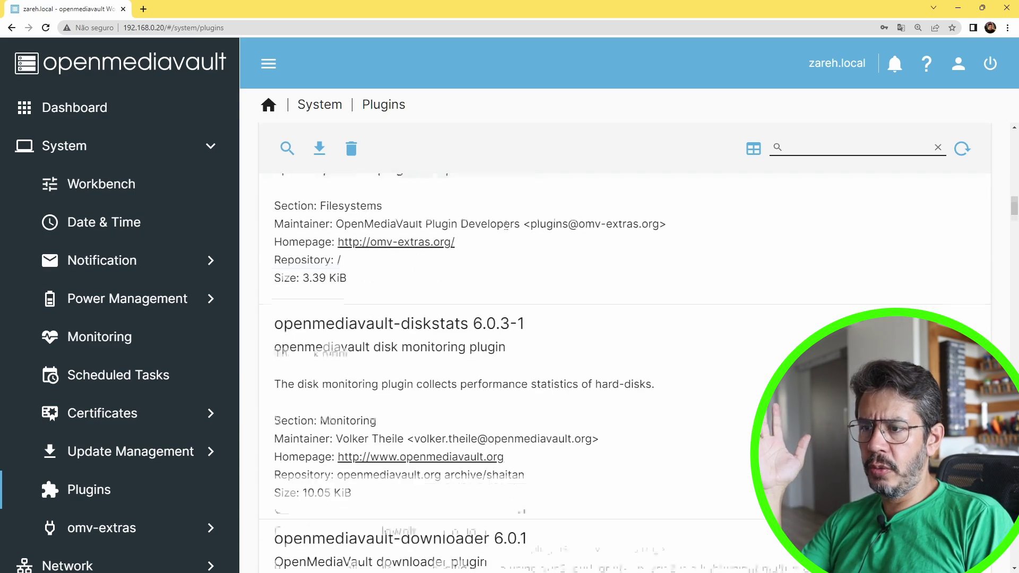
scroll(506, 225, "down", 4)
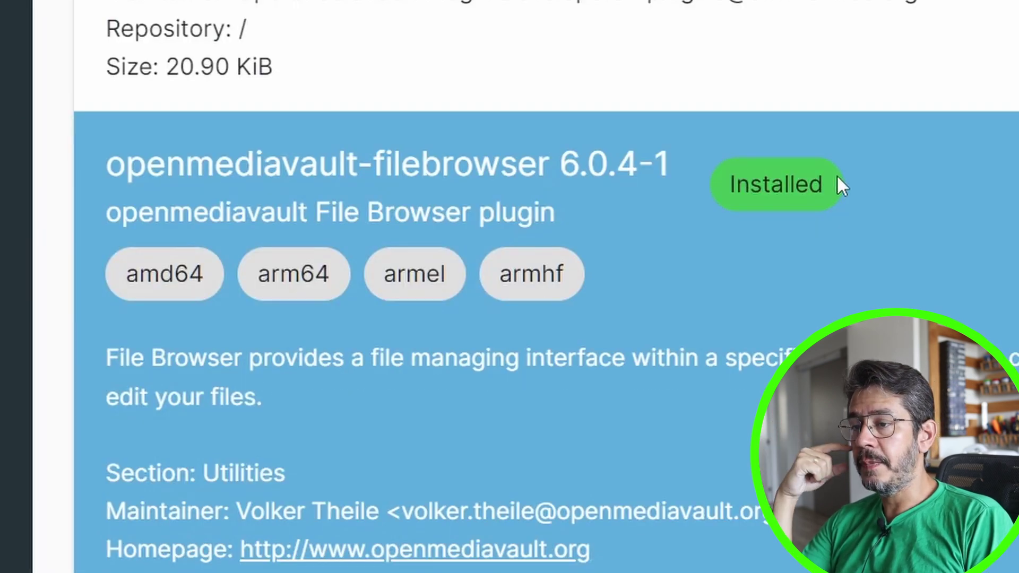
scroll(837, 174, "down", 8)
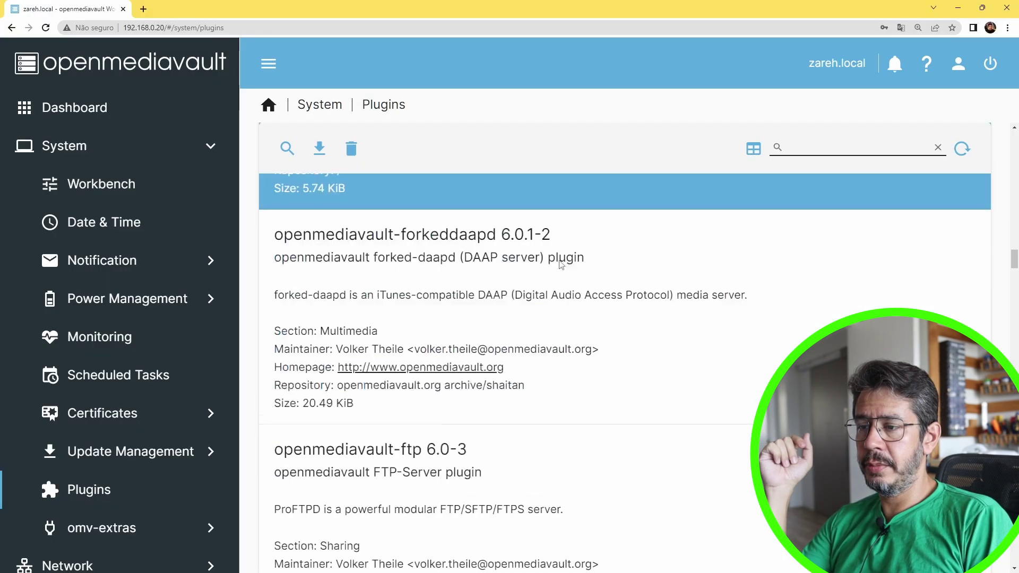
scroll(561, 264, "down", 5)
left_click(557, 264)
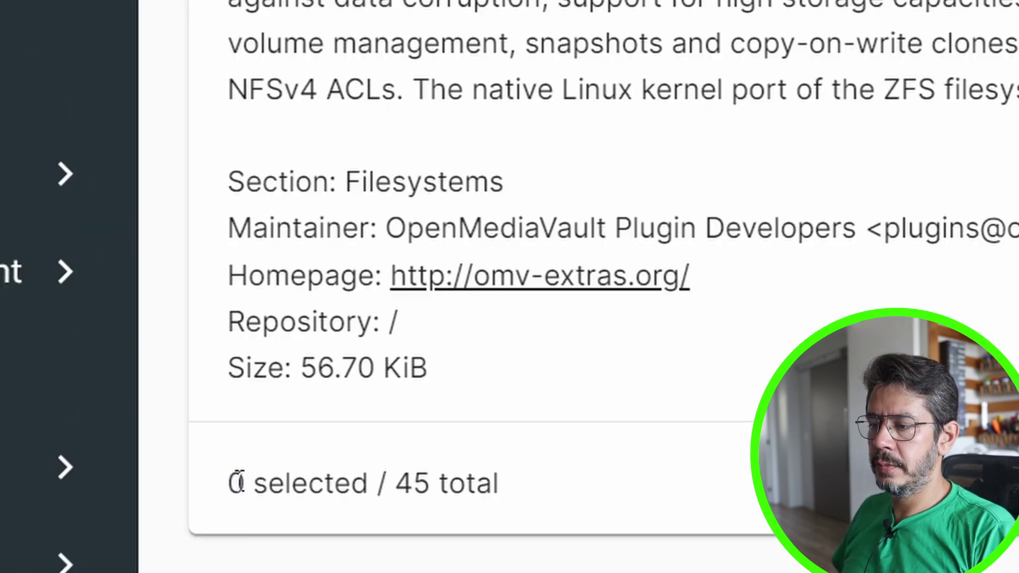
left_click_drag(274, 533, 385, 535)
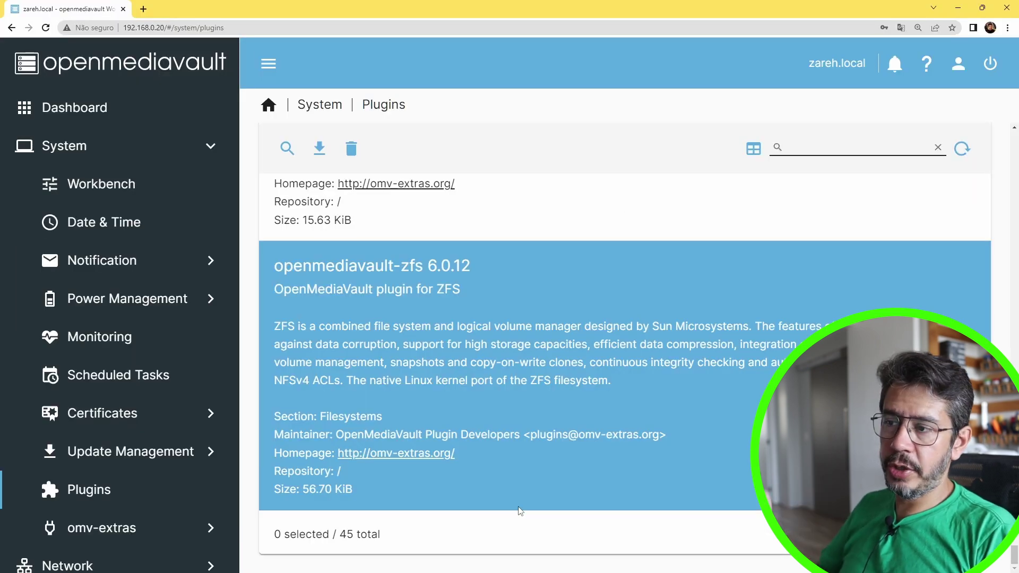
left_click(431, 364)
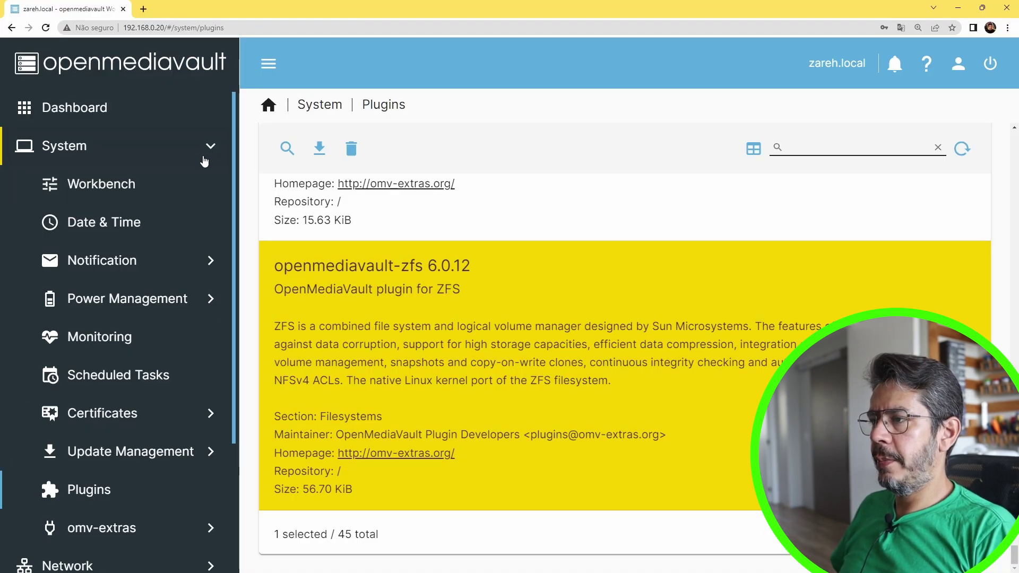
Show the WeTTY service settings under Services, enabled on port 2222
left_click(209, 149)
left_click(209, 149)
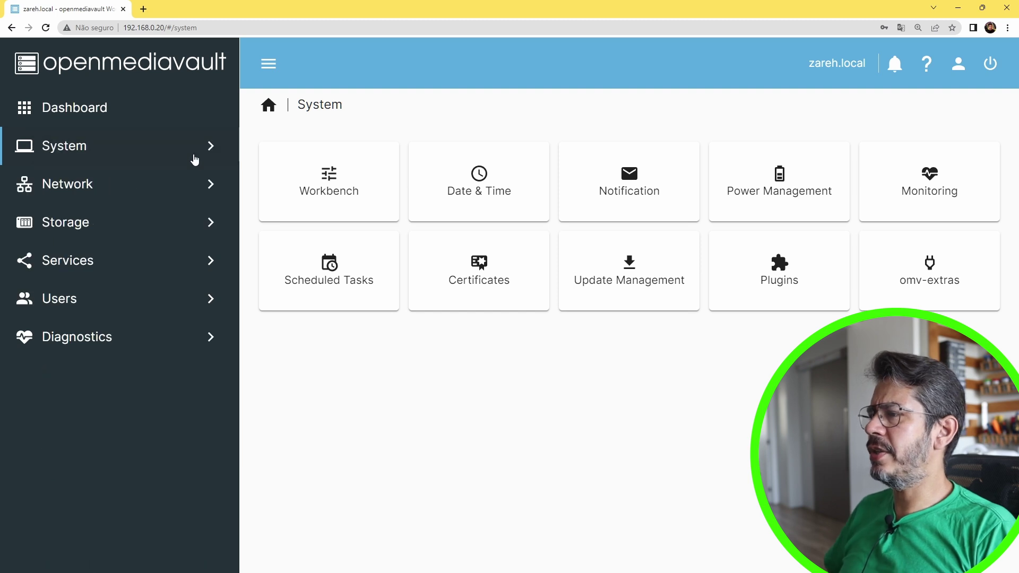
left_click(150, 260)
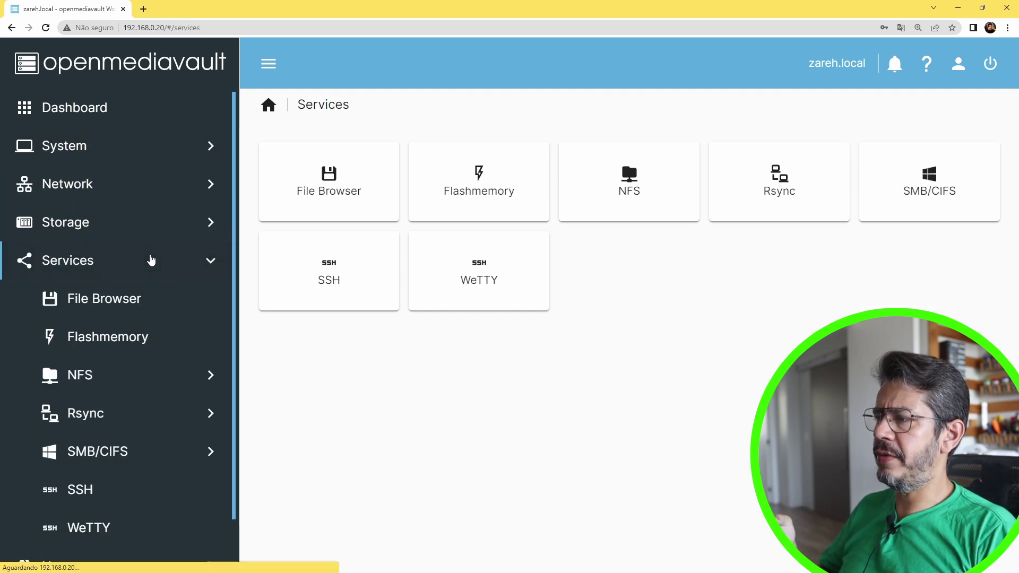
left_click(105, 526)
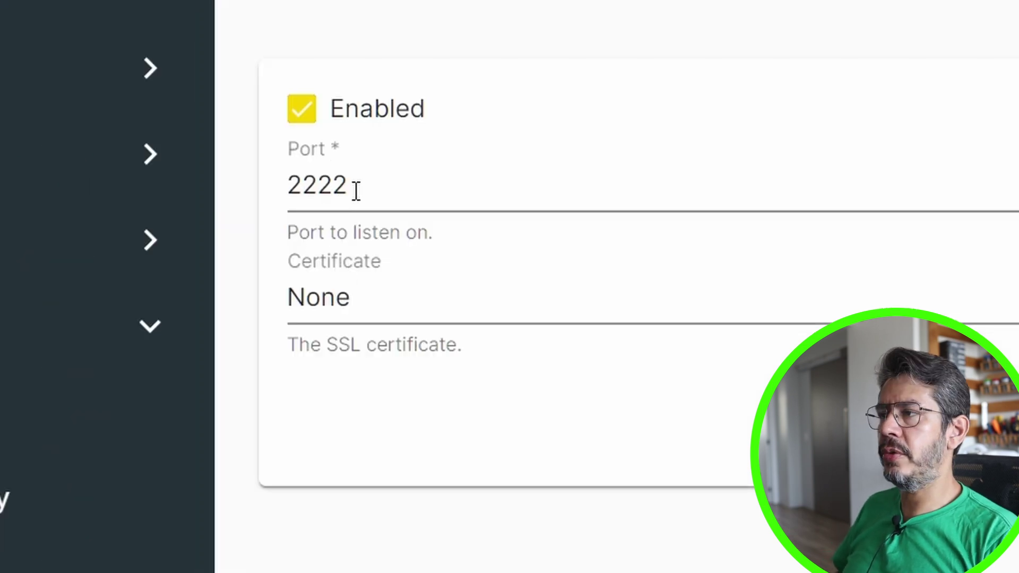
Start entering the NAS address 192. in a new browser tab
key("ctrl+t")
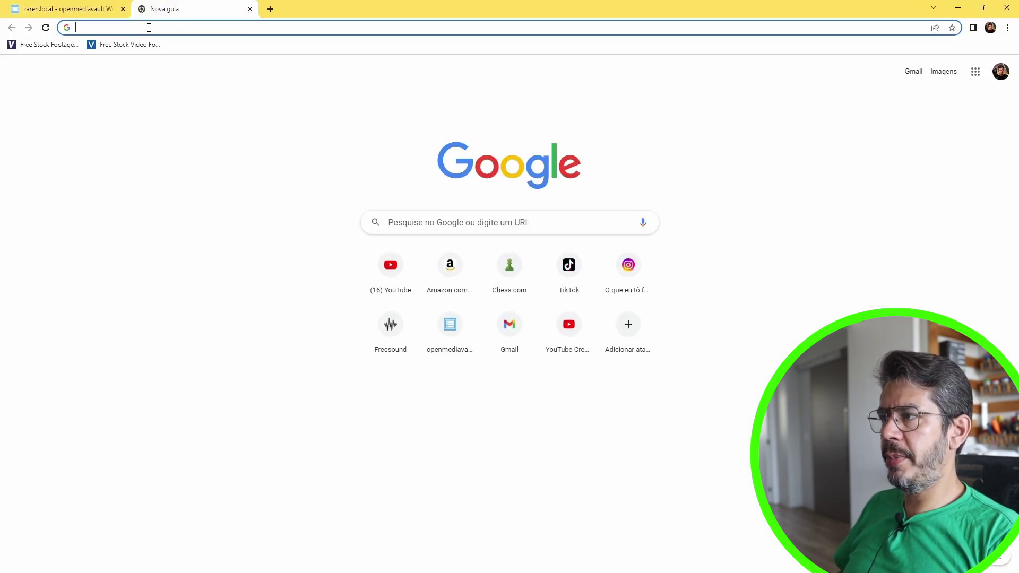
left_click(148, 28)
type("192.168.0.20")
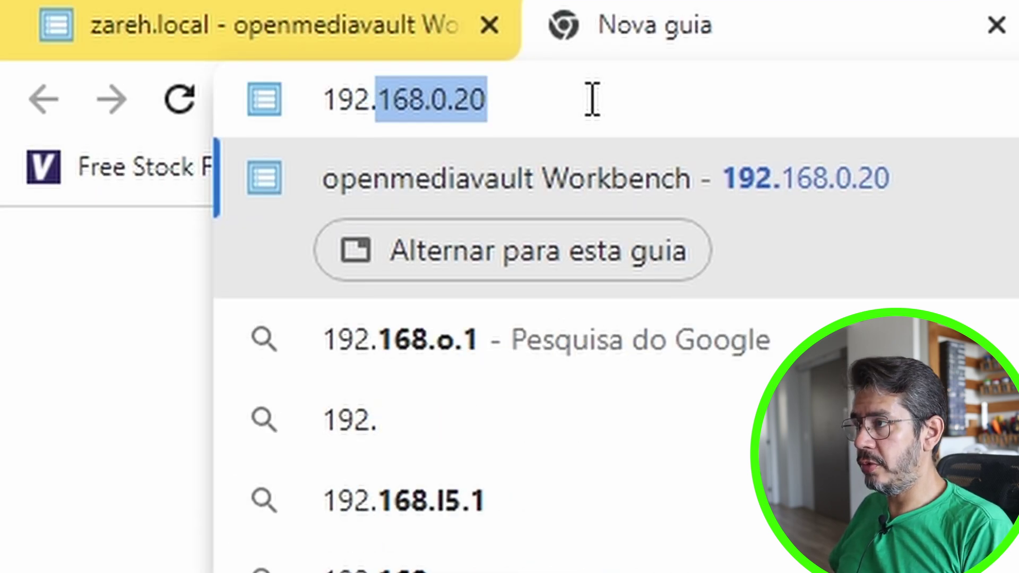
Load the WeTTY terminal at 192.168.0.20:2222
key("Right")
type(":2222")
key("Return")
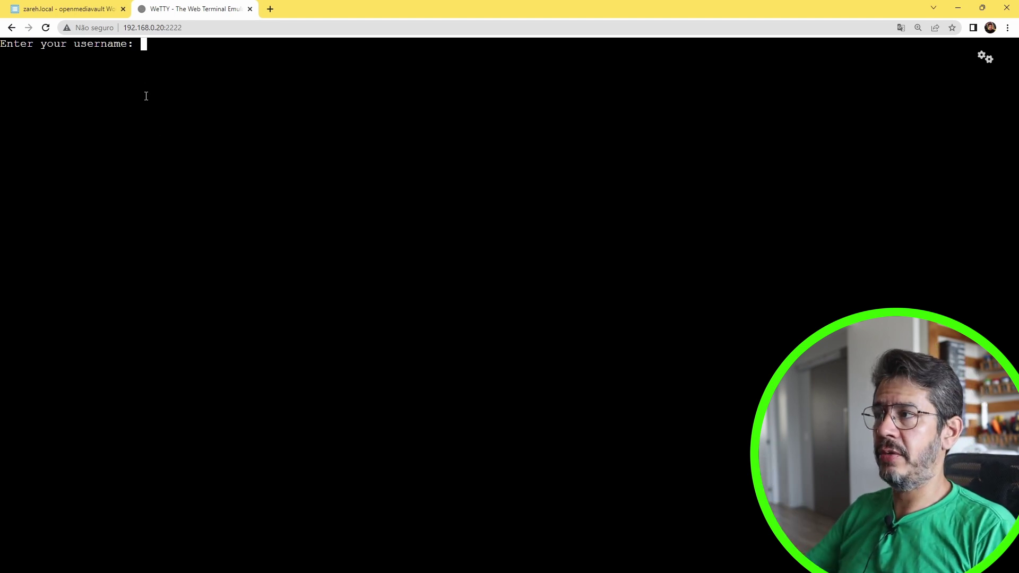
Launch WeTTY from its settings page, then select the anacron plugin in Plugins
key("ctrl+Tab")
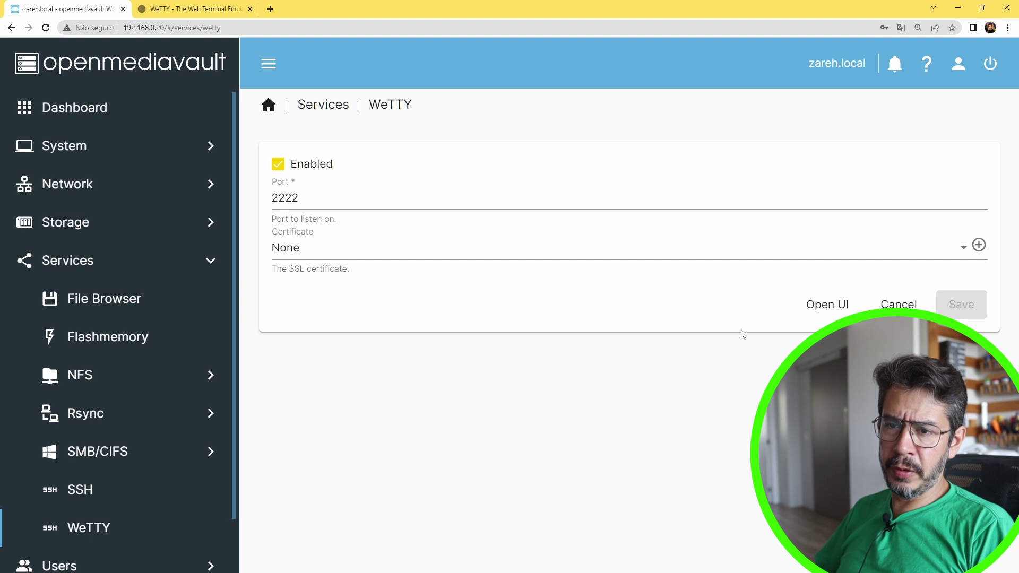
left_click(830, 304)
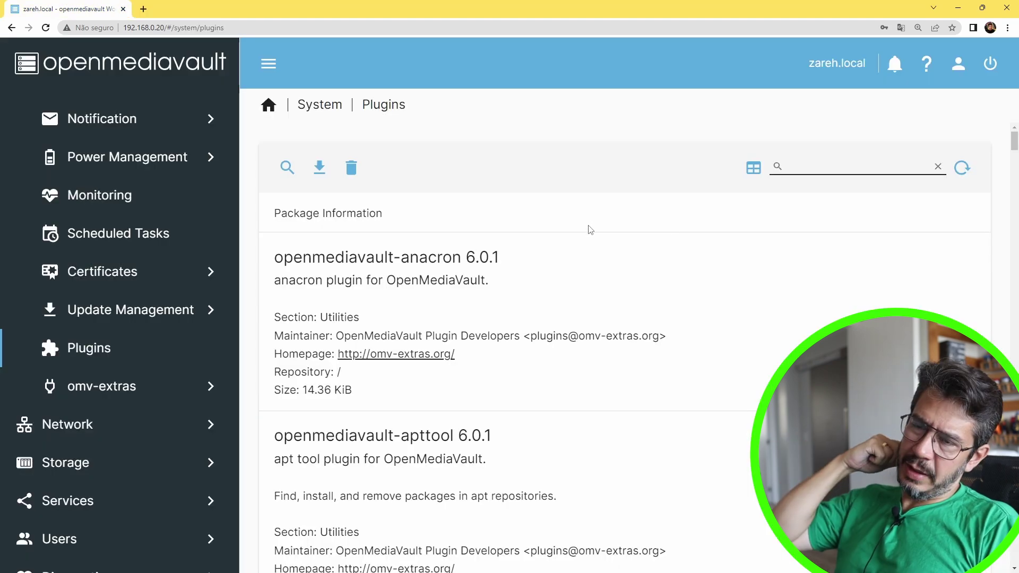
left_click(590, 234)
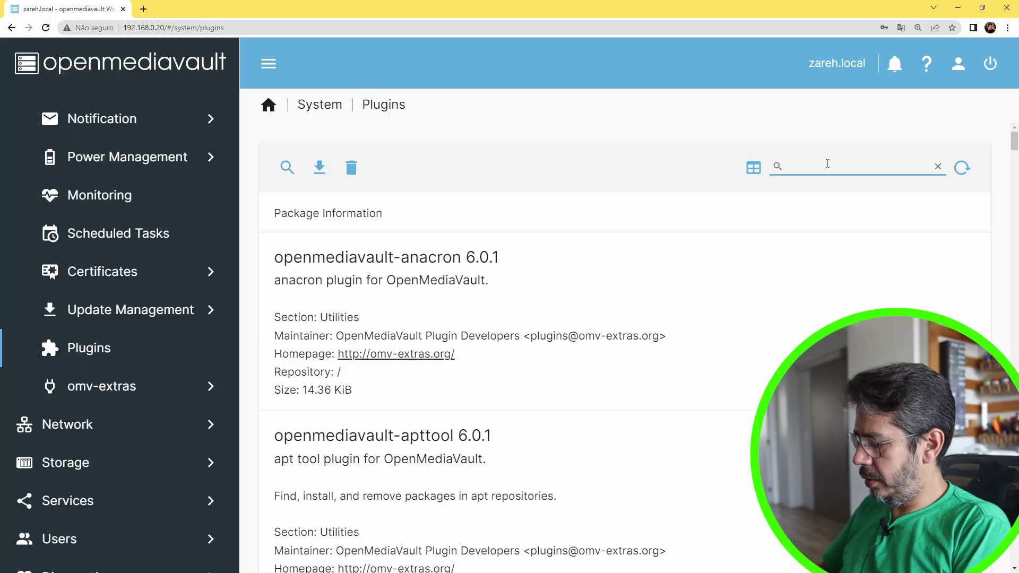
Search the plugin list for 'snapr', then for 'nextcl'
type("snap")
type("r")
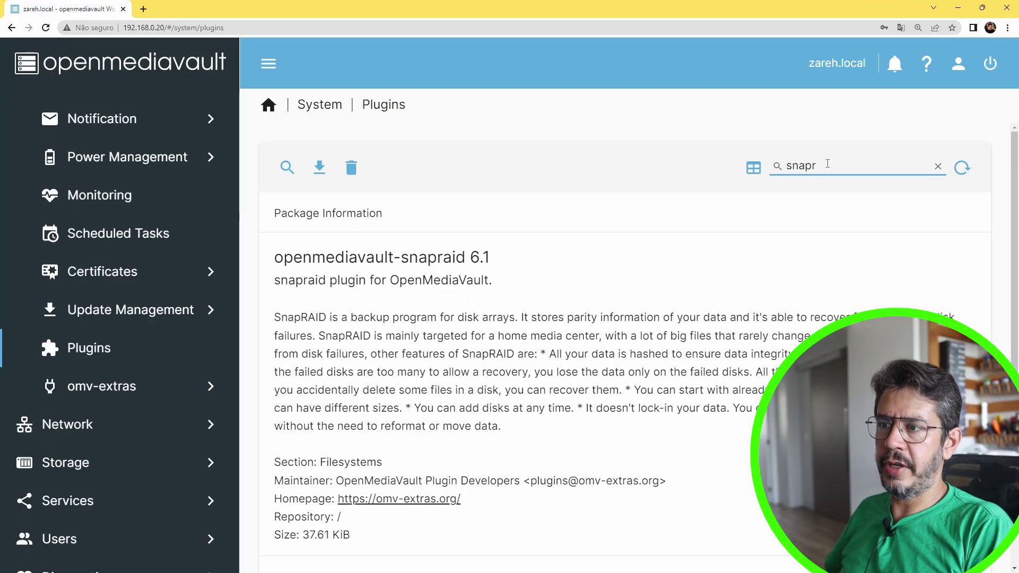
double_click(827, 164)
type("nextc")
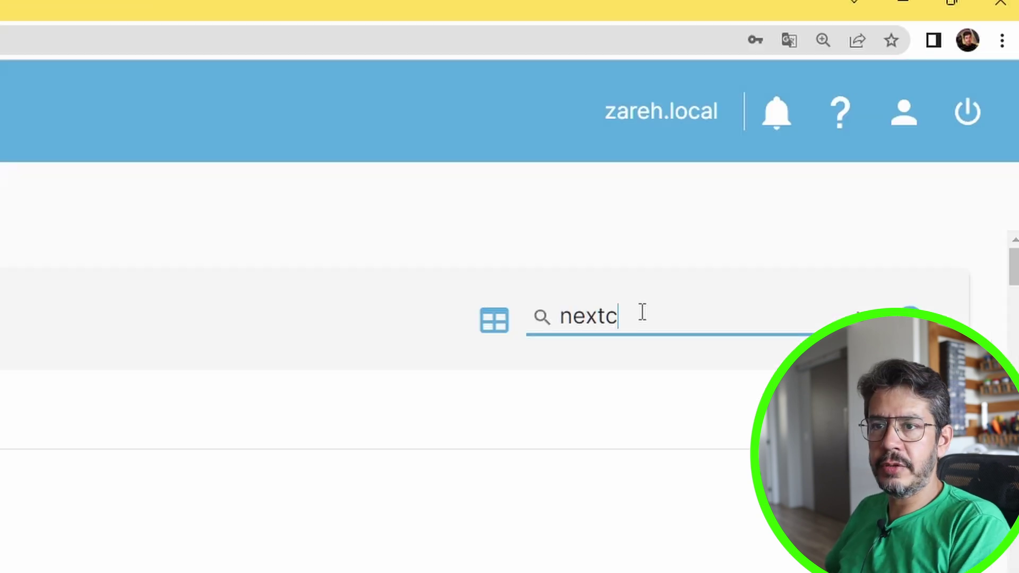
type("l")
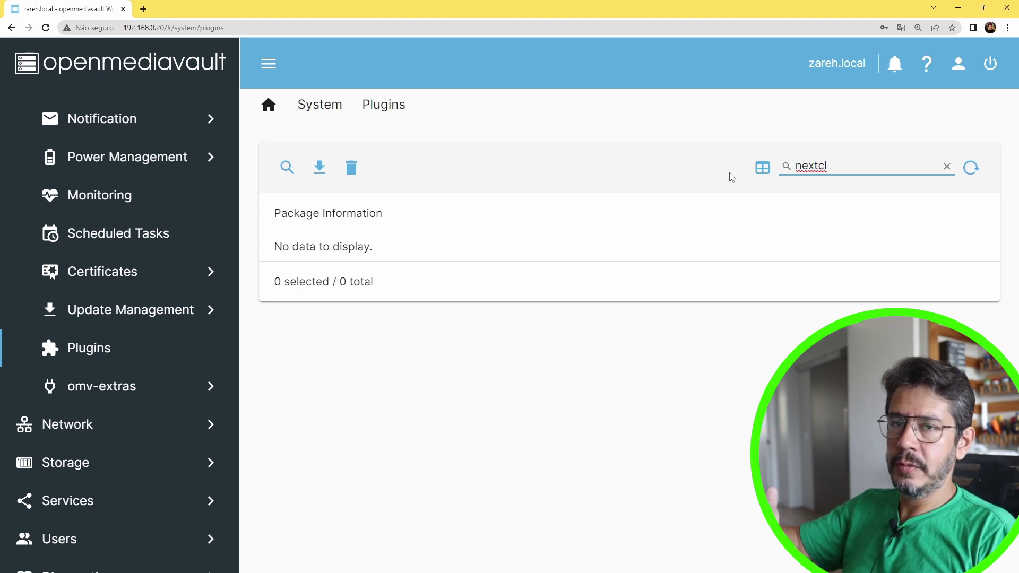
Browse the omv-extras Docker, Portainer and Yacht settings pages
left_click(120, 392)
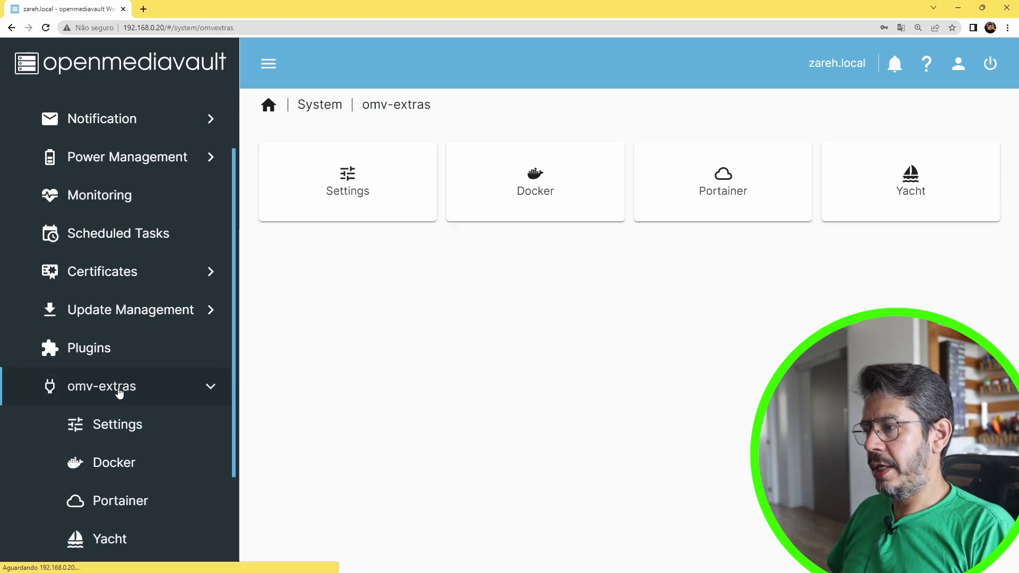
scroll(159, 265, "down", 3)
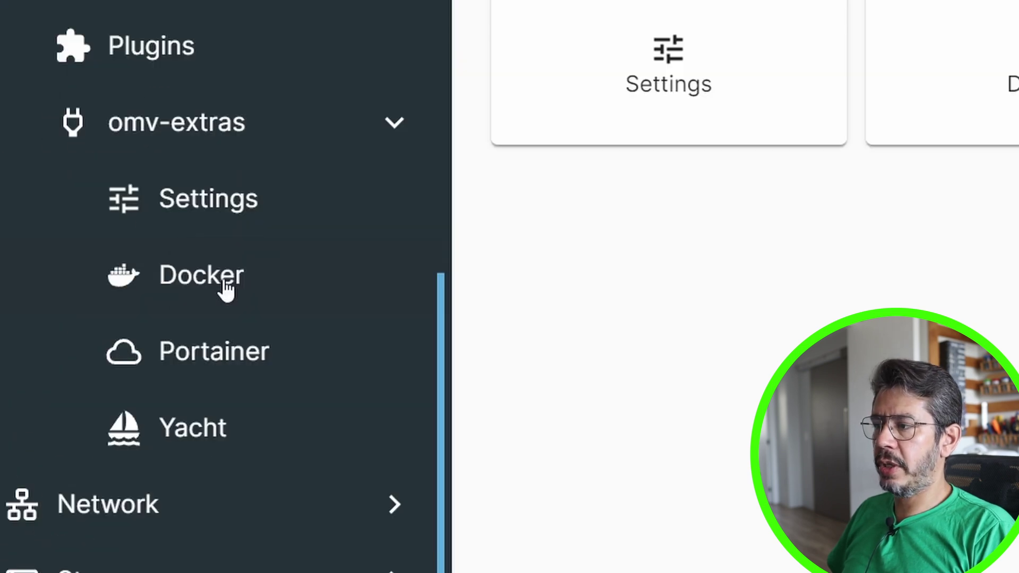
left_click(227, 289)
left_click(244, 354)
left_click(238, 431)
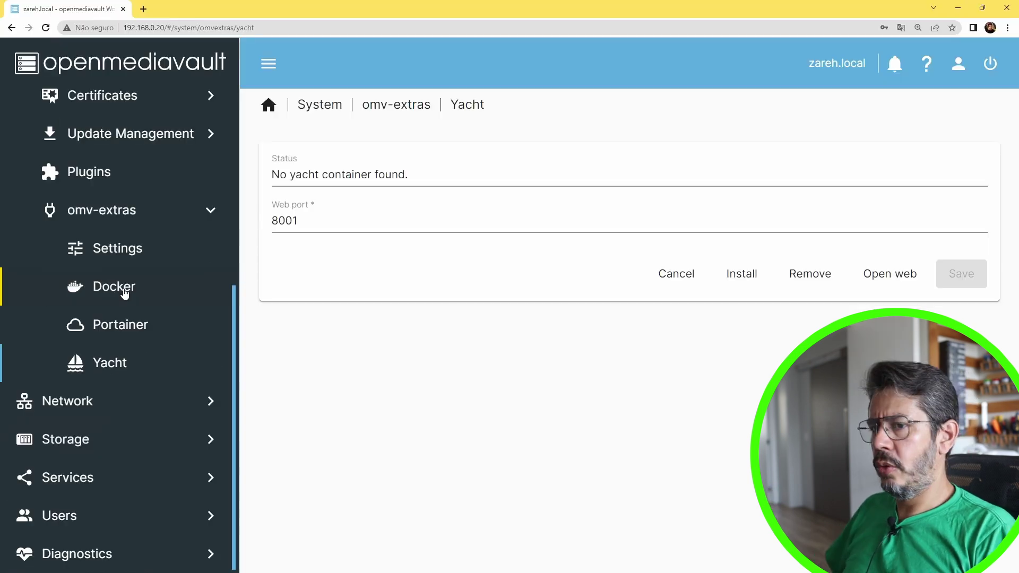
left_click(224, 286)
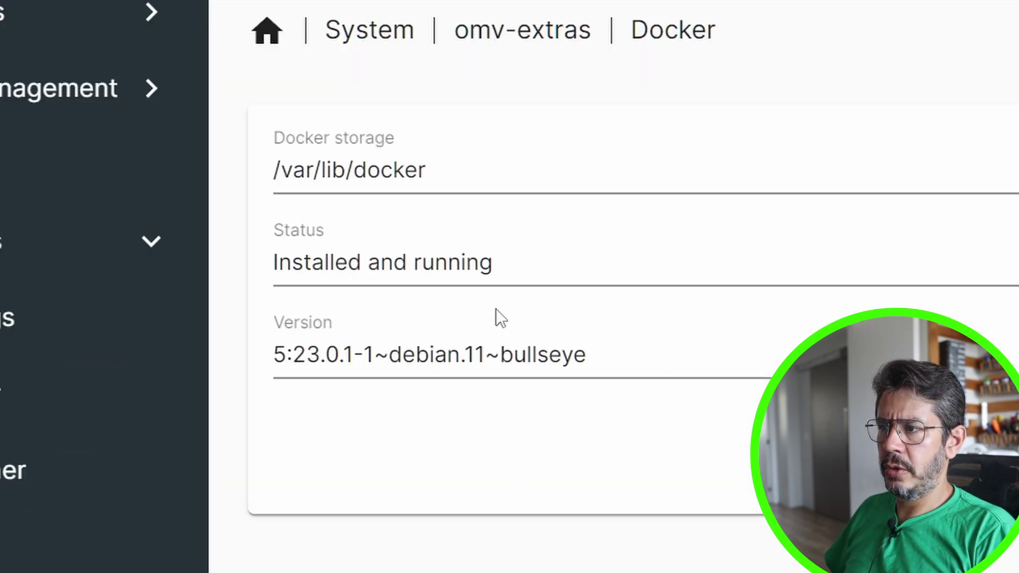
left_click(114, 332)
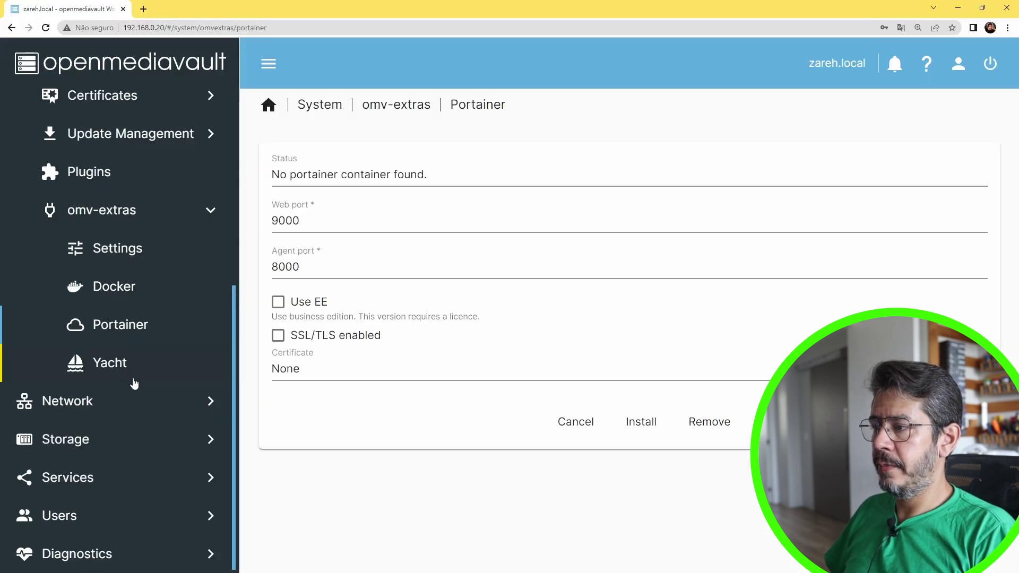
left_click(130, 361)
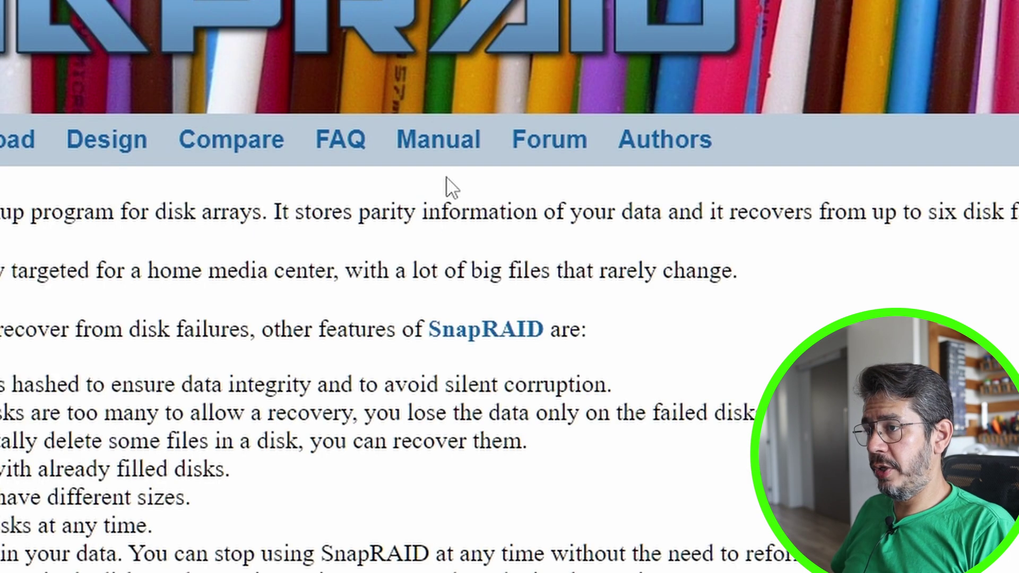
Open the SnapRAID manual and read through its Synopsis and beyond
left_click(330, 152)
left_click_drag(51, 212, 287, 383)
left_click(382, 299)
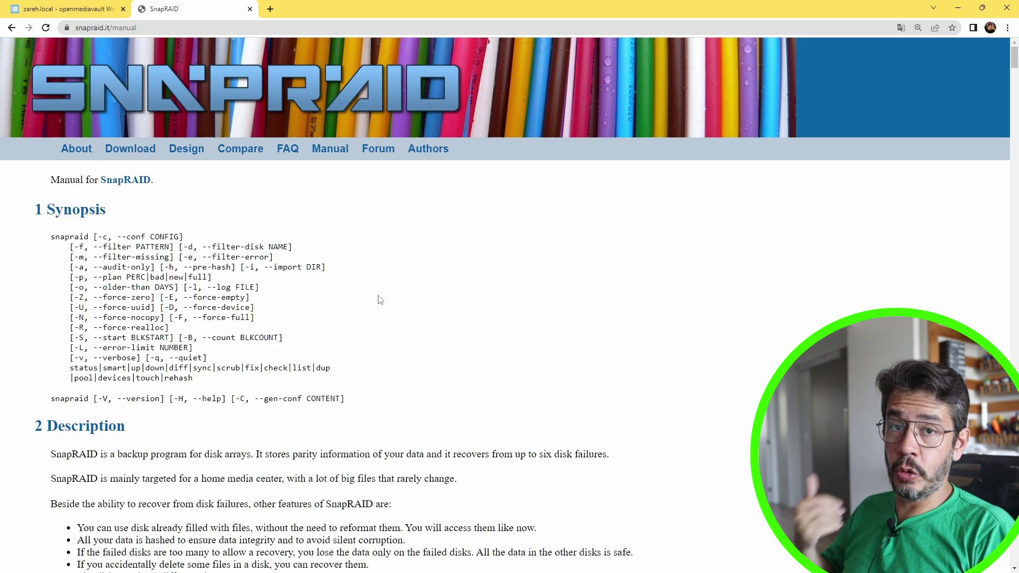
scroll(371, 293, "down", 3)
scroll(373, 293, "down", 3)
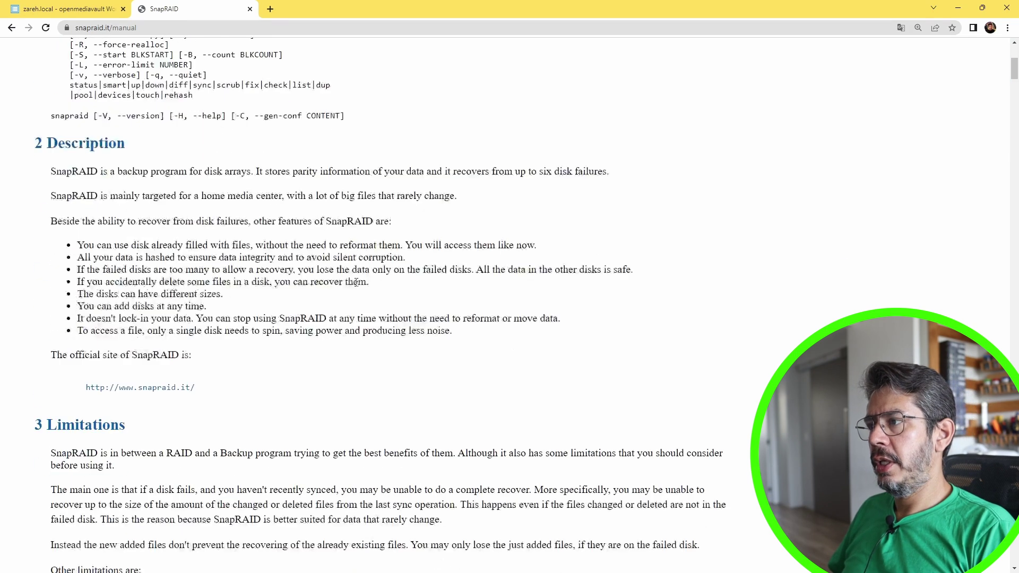
scroll(254, 191, "down", 12)
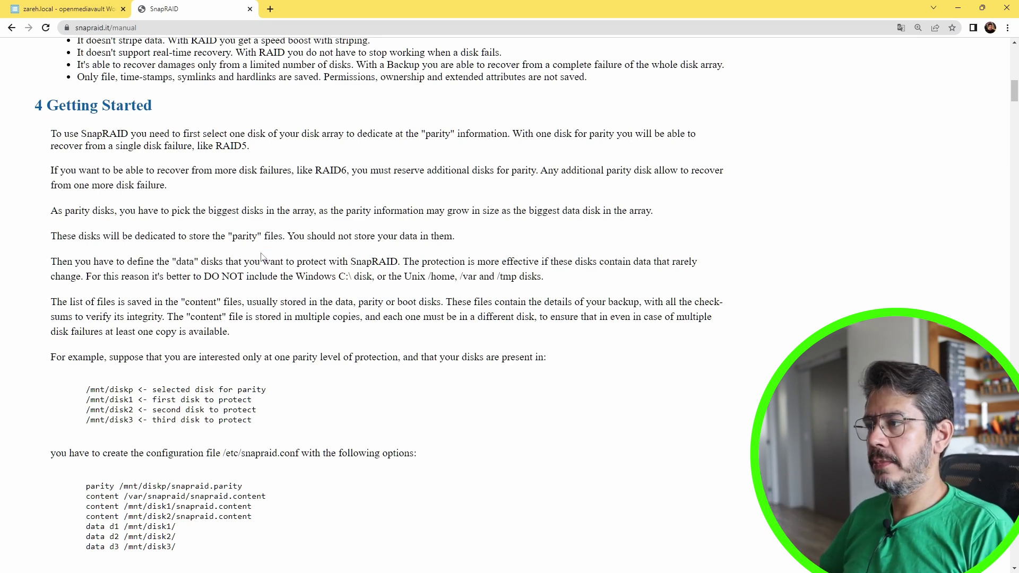
Search the manual and then the FAQ for 'instal', stepping through matches
key("ctrl+f")
type("instal")
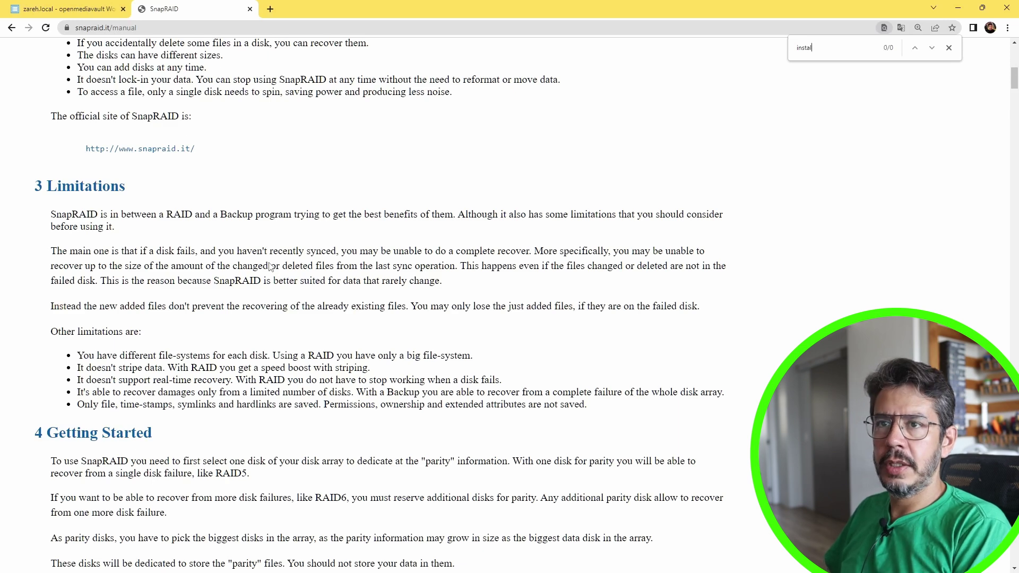
type("ll")
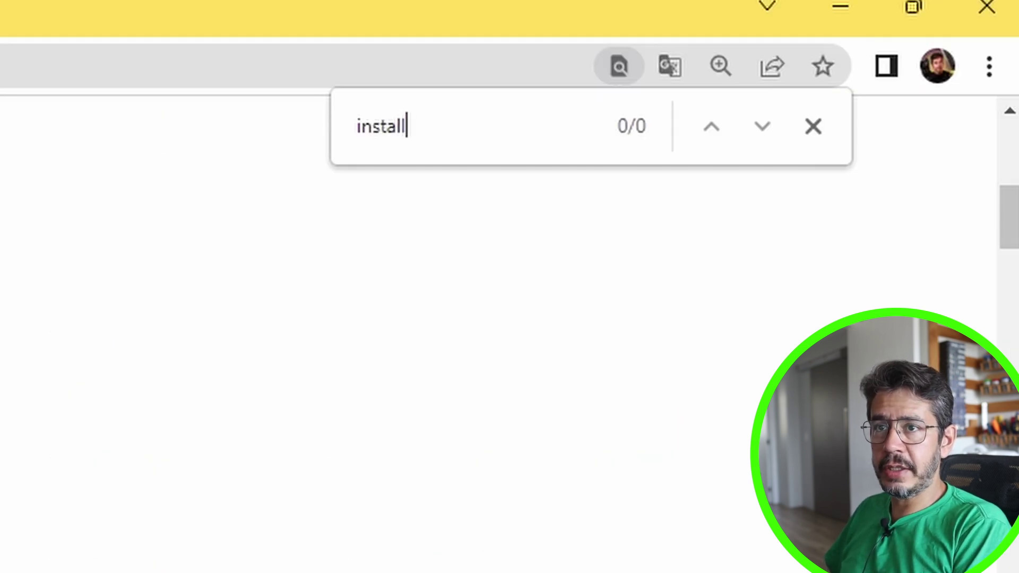
key("BackSpace")
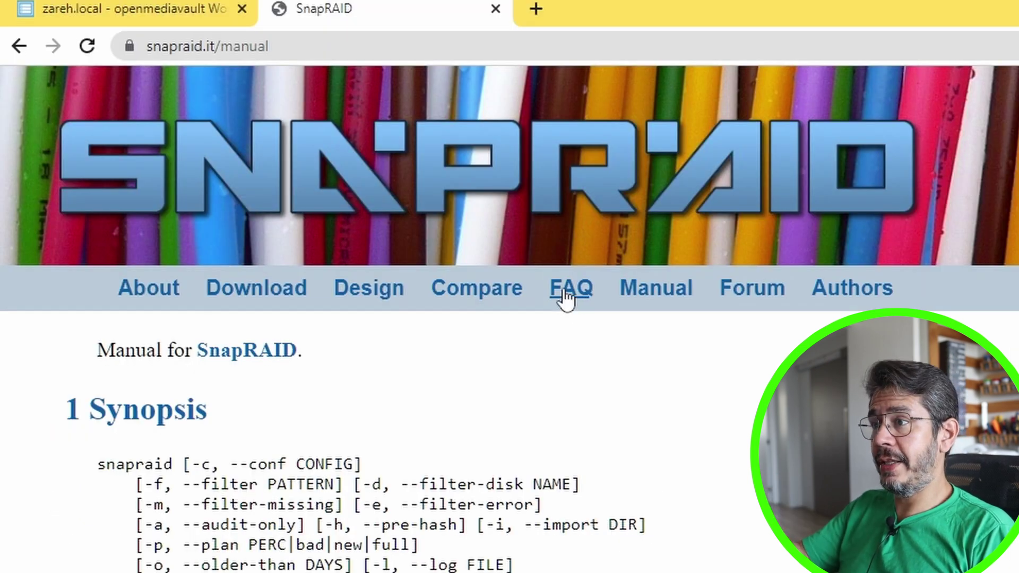
left_click(284, 149)
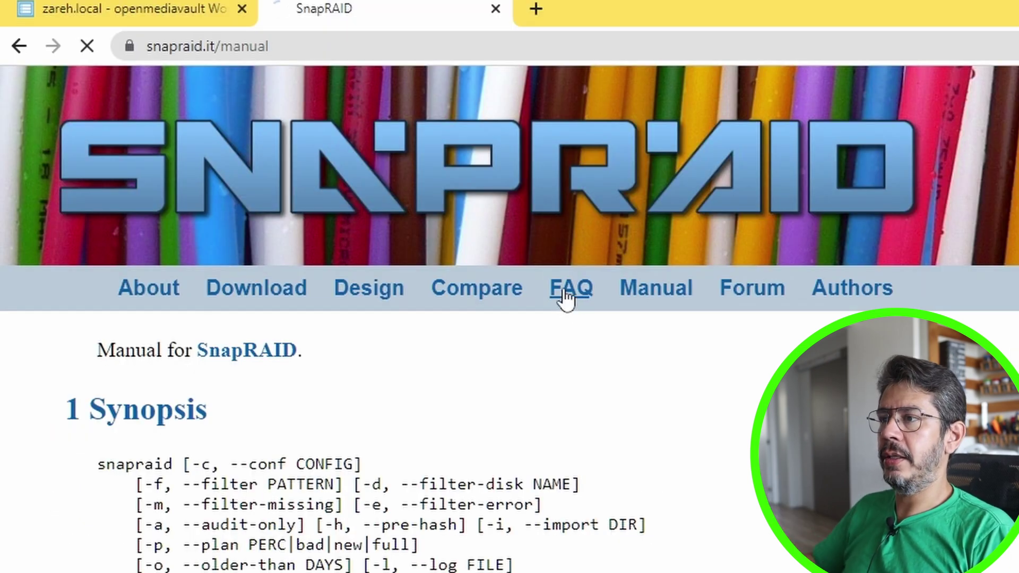
key("ctrl+f")
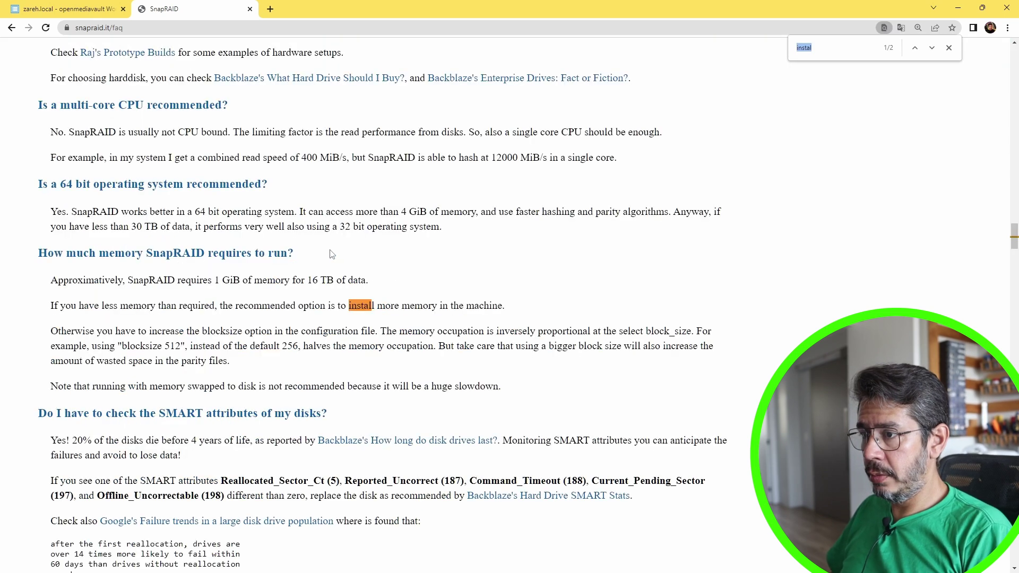
key("Return")
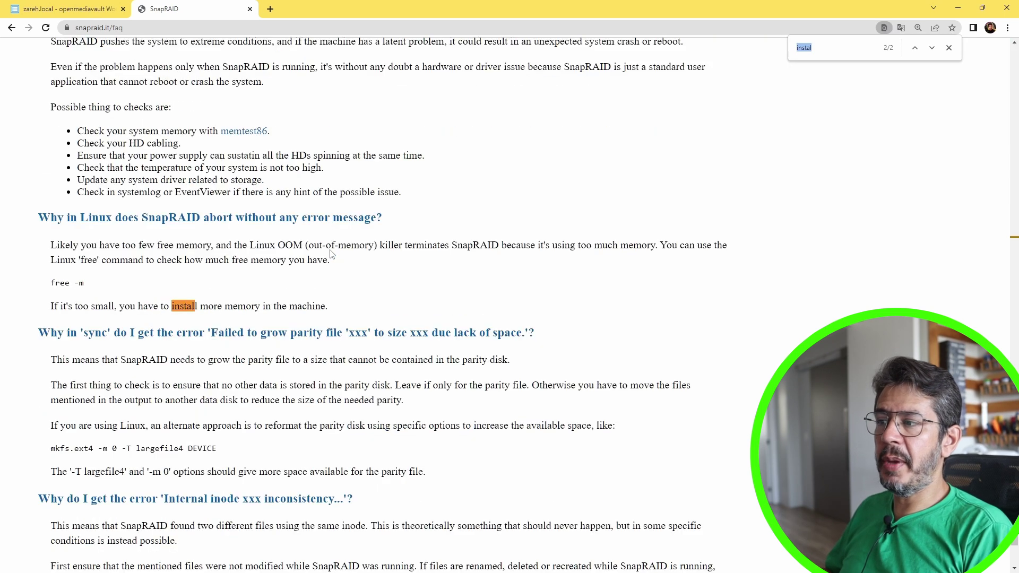
key("Return")
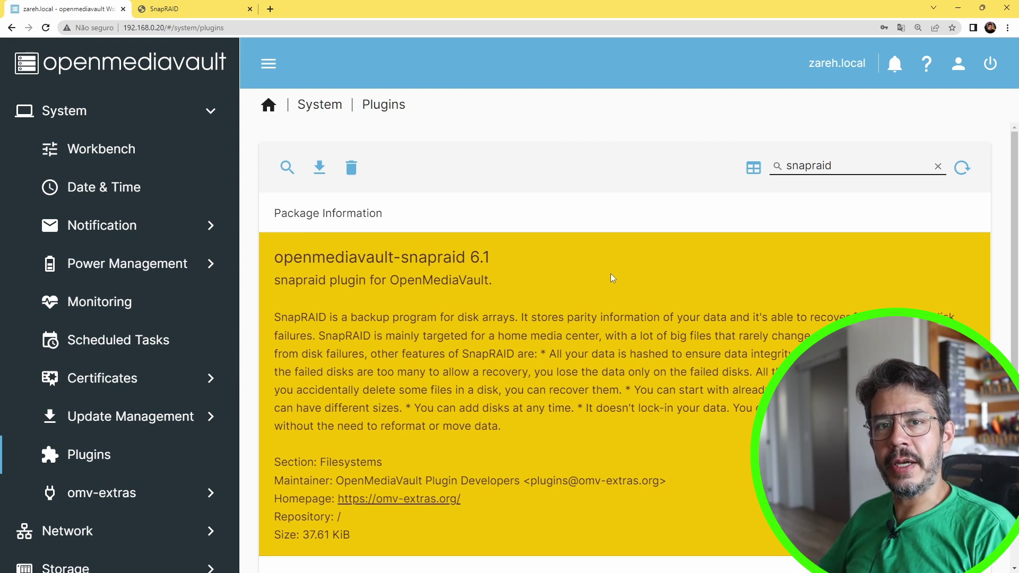
Search the omv-extras plugin list for 'union', then replace it with 'merger'
left_click(102, 493)
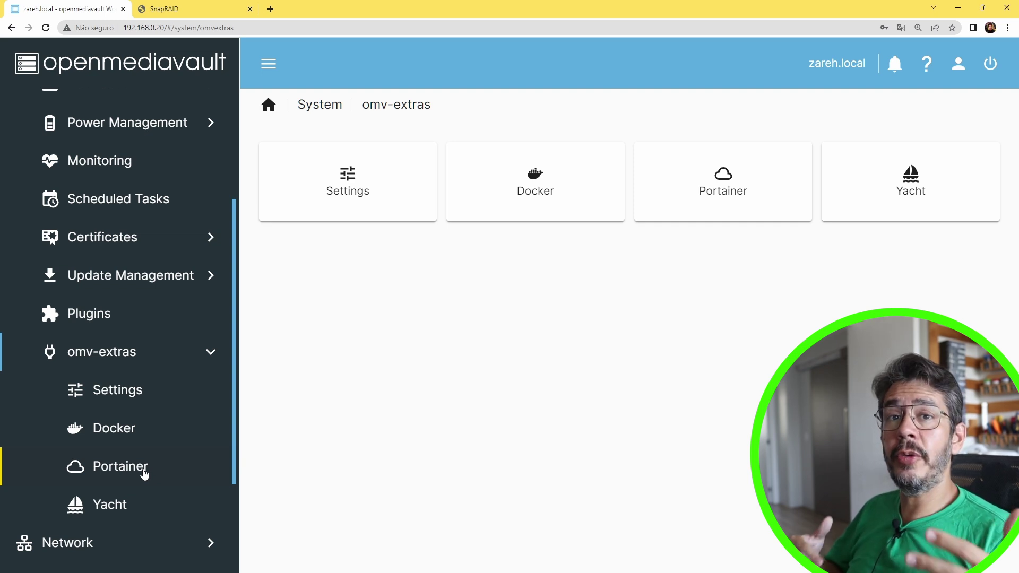
left_click(105, 316)
left_click(798, 167)
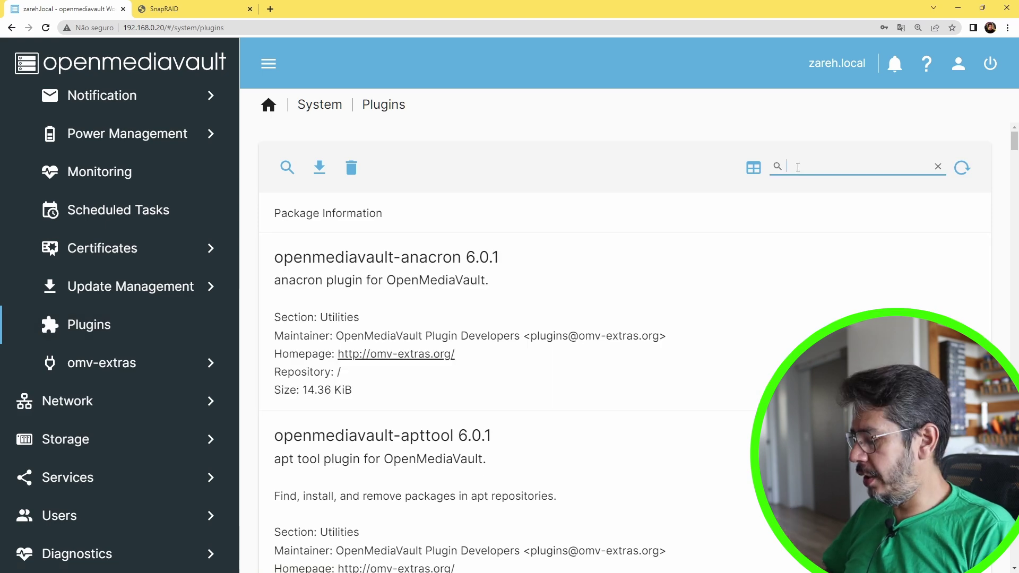
type("union")
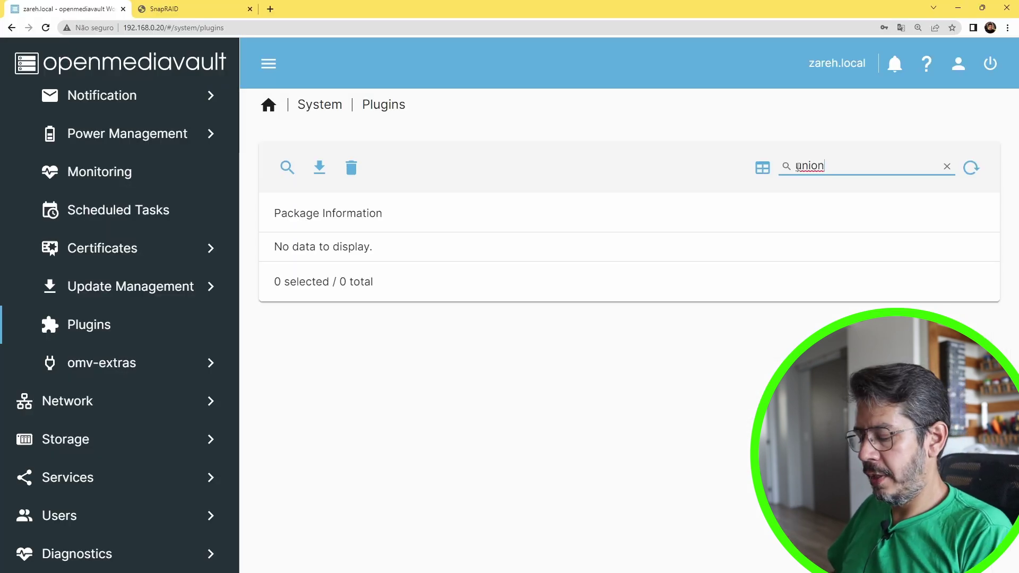
double_click(797, 167)
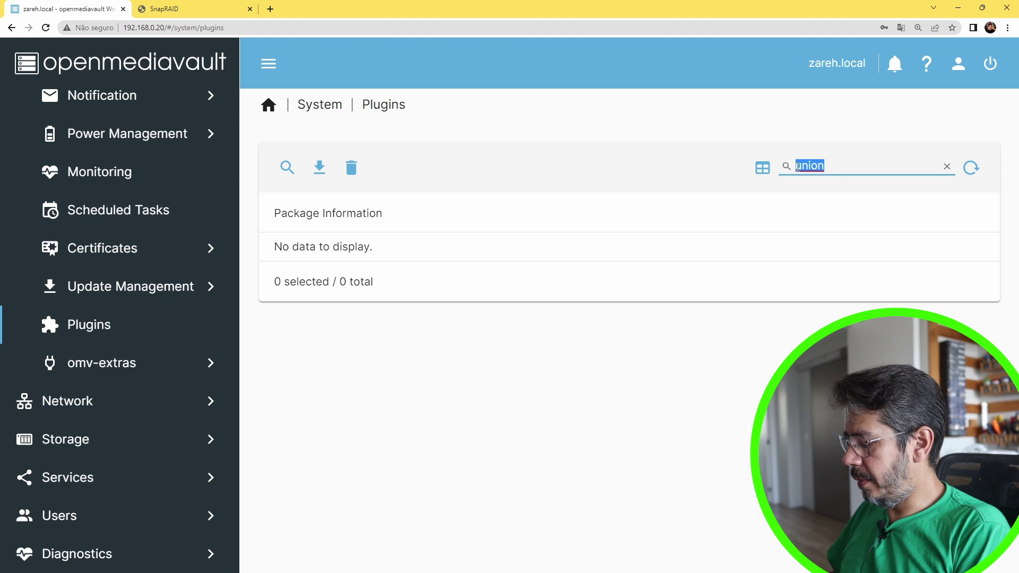
type("merger")
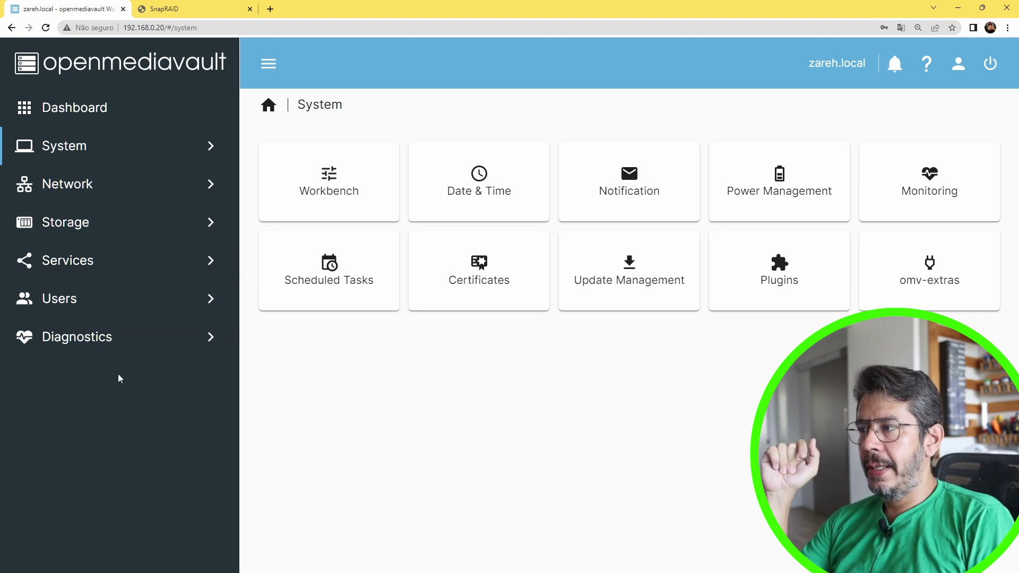
Under Storage > Software RAID, open the Create form and pick RAID 5 as the level
left_click(82, 234)
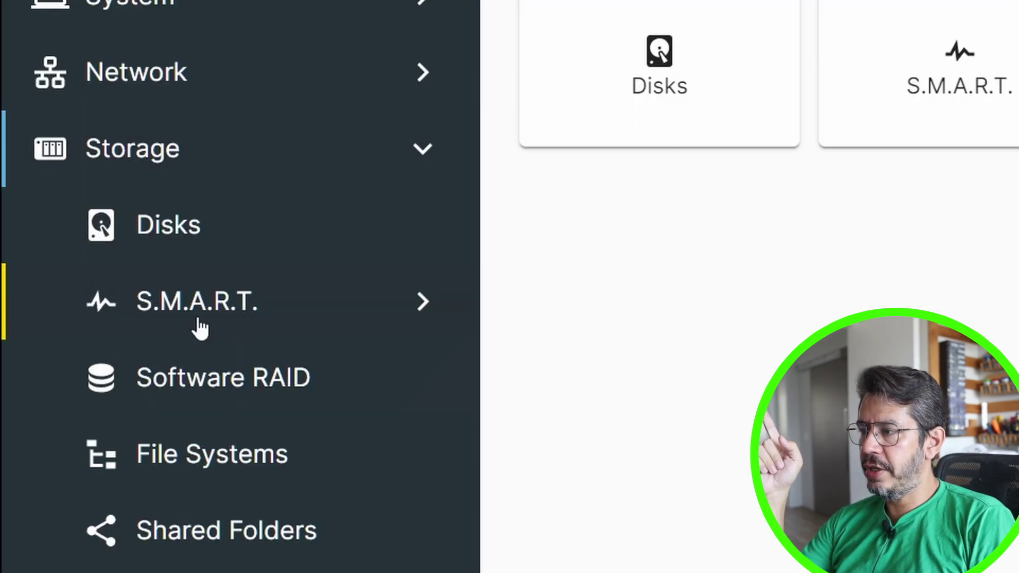
left_click(209, 397)
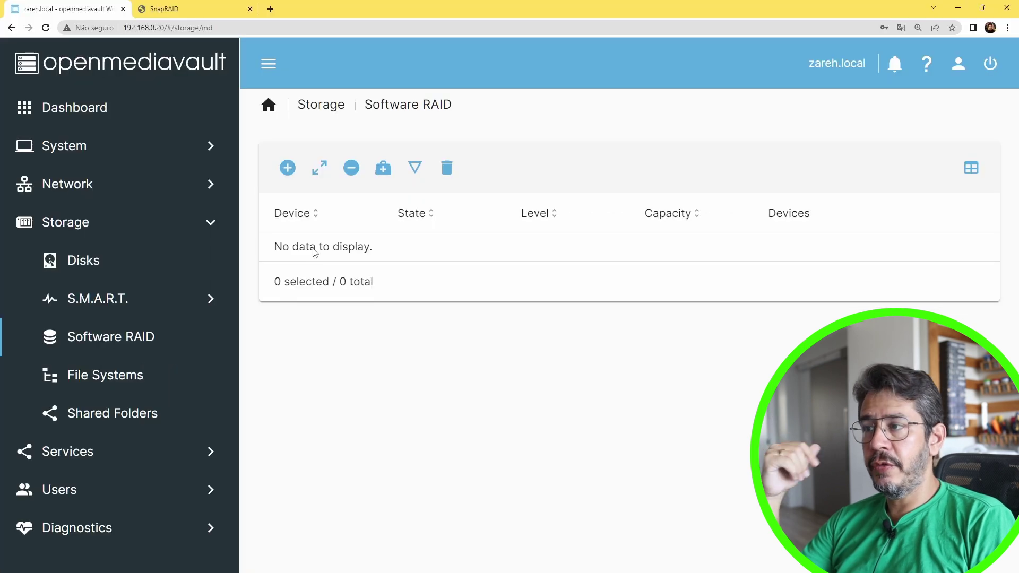
left_click(576, 39)
left_click(304, 177)
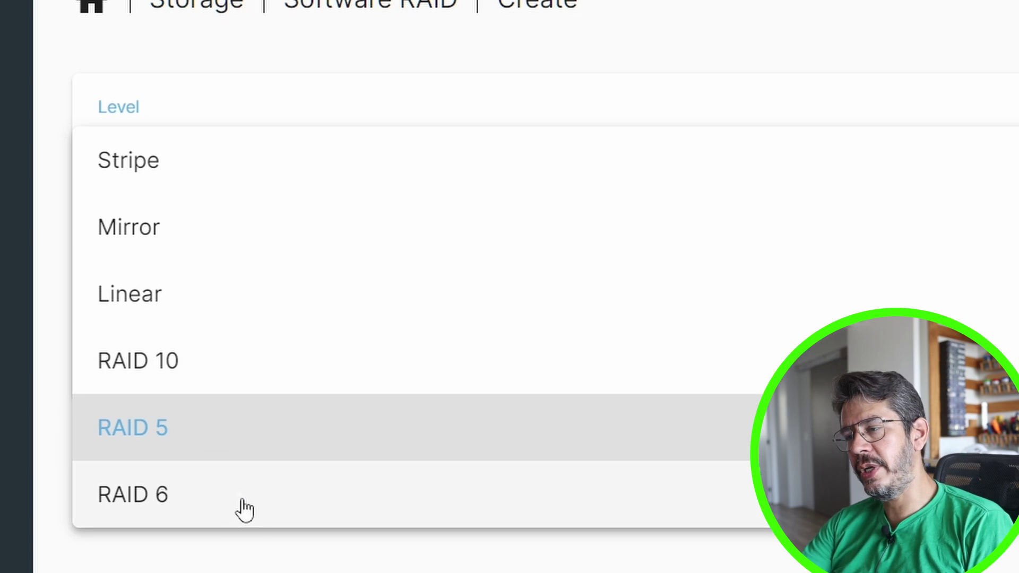
left_click(205, 71)
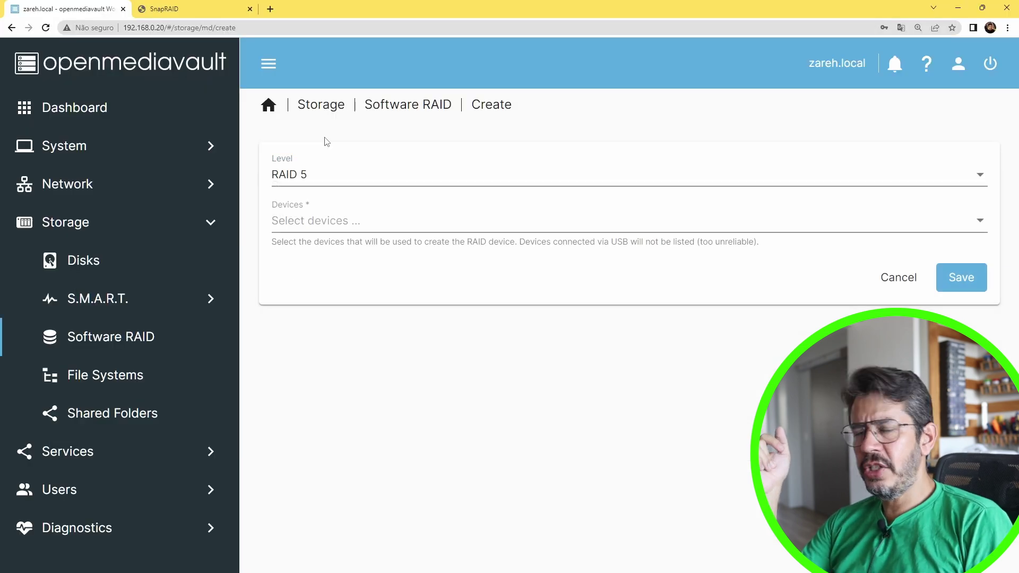
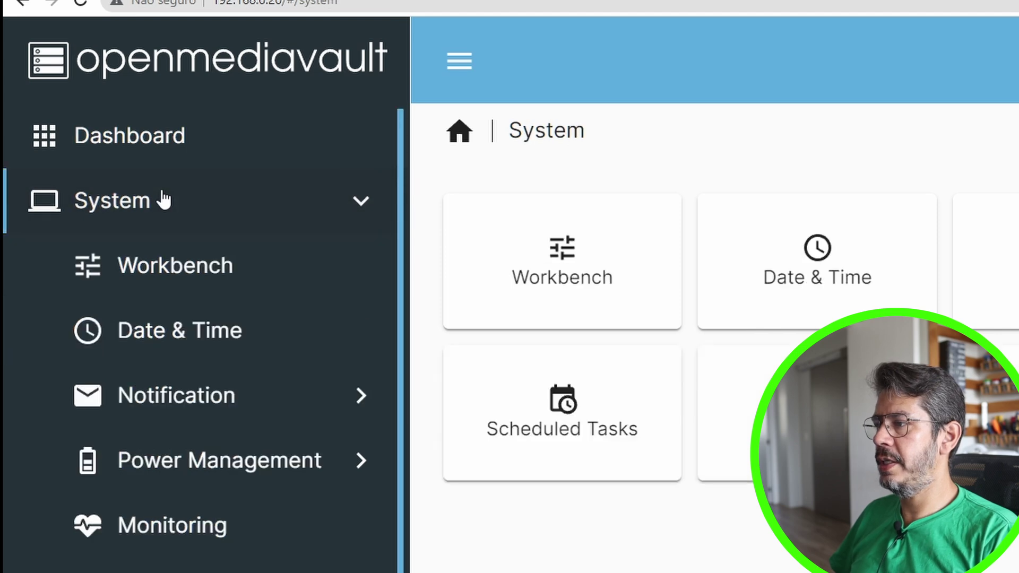
Install the openmediavault-snapraid 6.1 plugin, found by filtering plugins for 'snapraid', confirming the warning
left_click(180, 441)
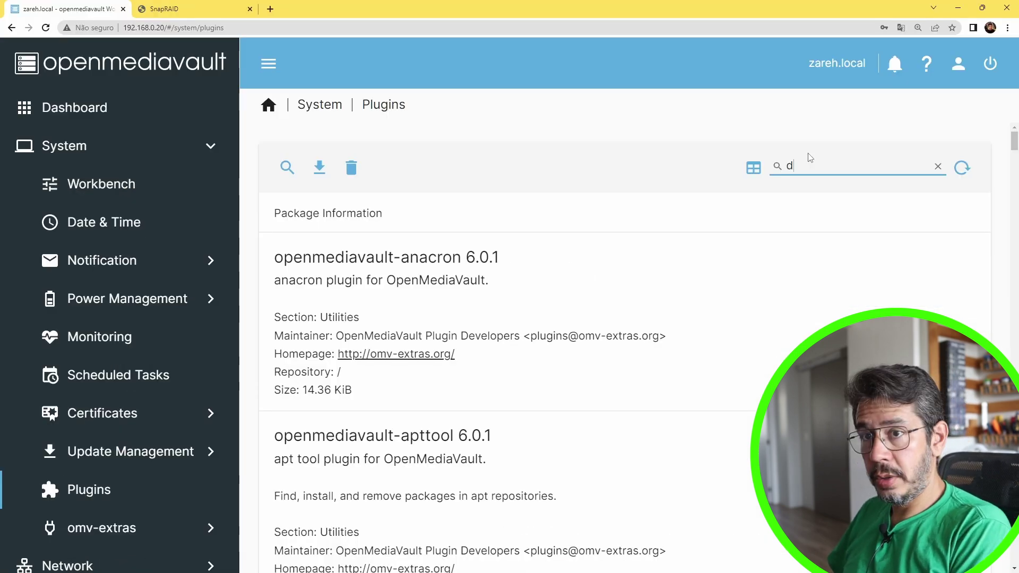
key("BackSpace")
type("snapraid")
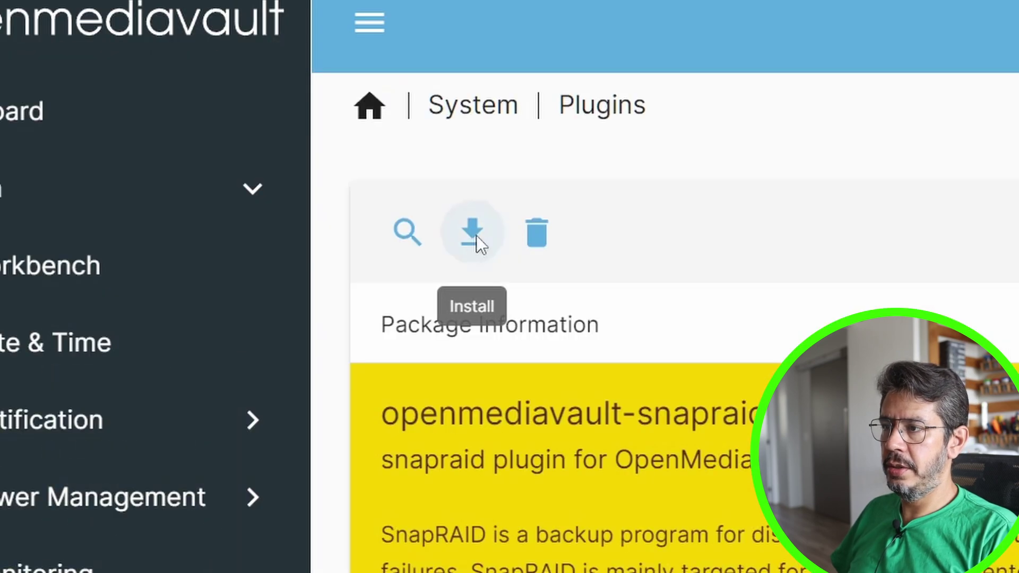
left_click(319, 168)
left_click(659, 572)
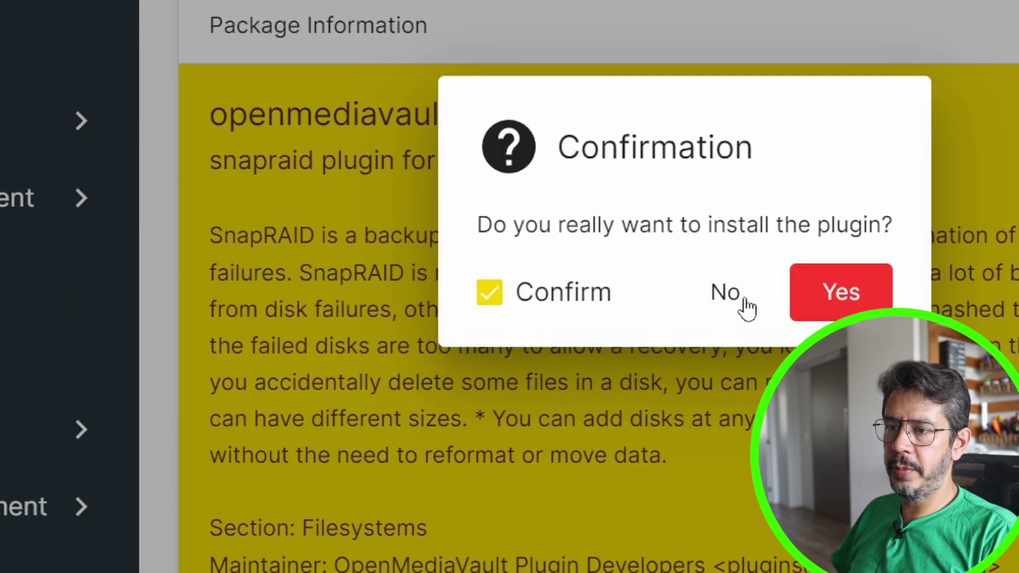
left_click(1011, 572)
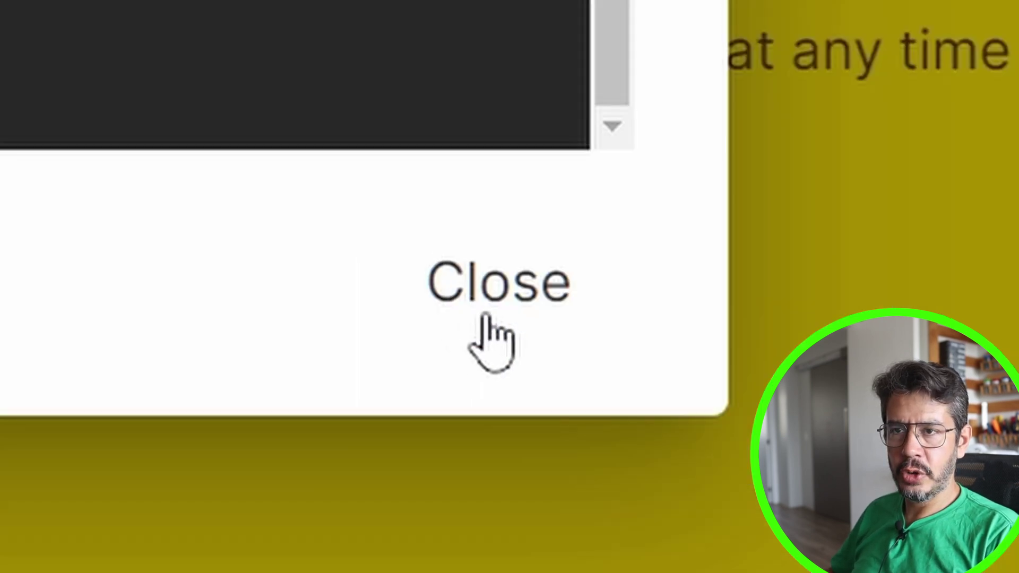
left_click(484, 316)
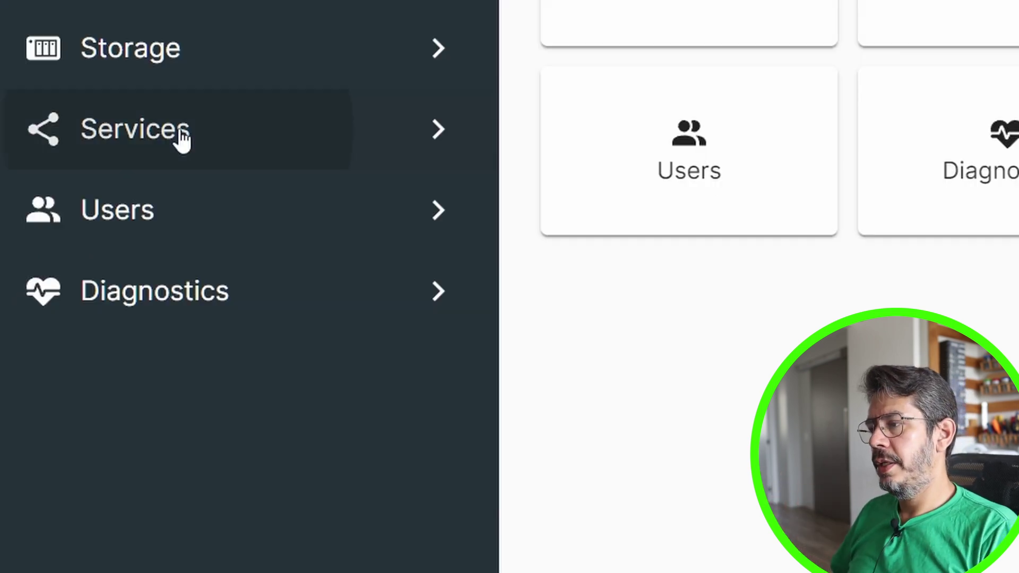
Browse to Services > SnapRAID Settings, then to the empty SnapRAID Drives list
left_click(88, 264)
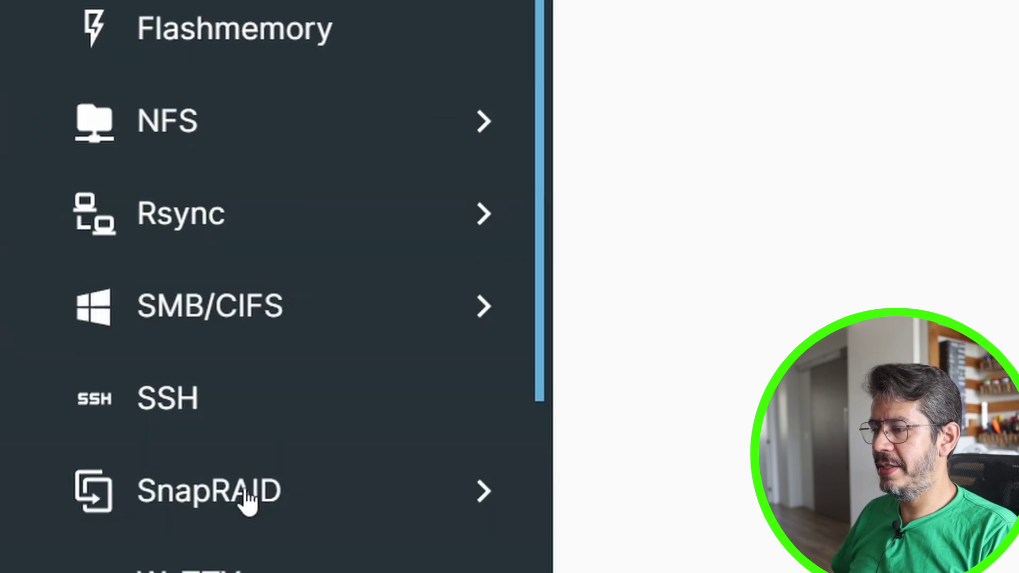
scroll(260, 159, "down", 2)
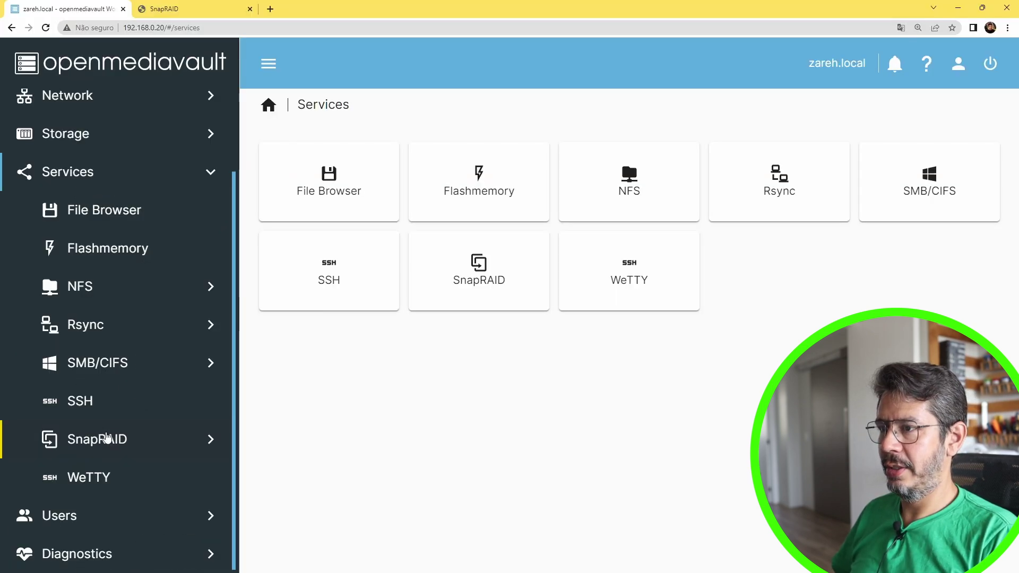
left_click(108, 438)
left_click(330, 195)
scroll(356, 181, "down", 5)
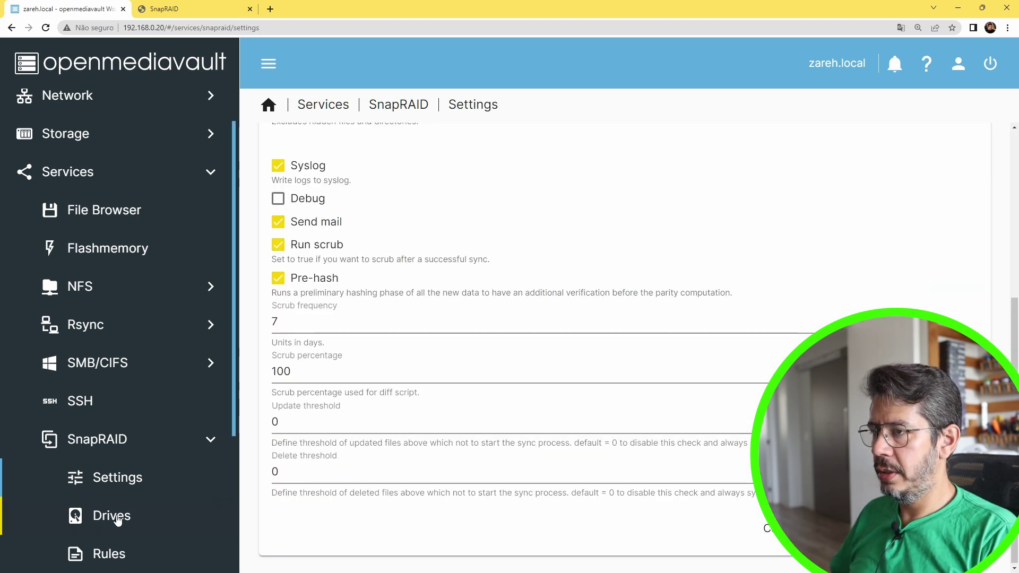
left_click(109, 514)
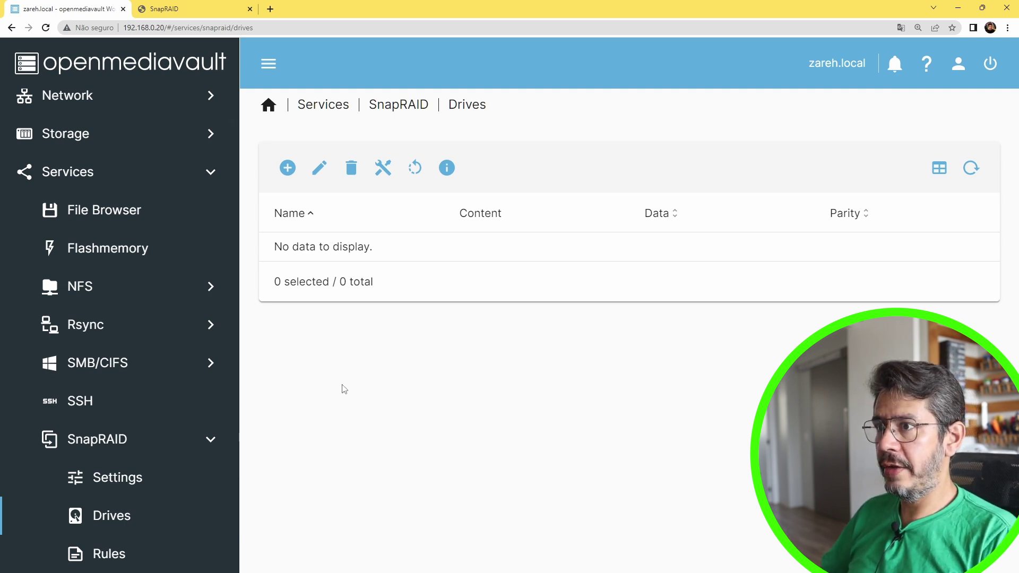
Start a drive entry with /dev/sdd1, then review the shared folders and disks under Storage
left_click(287, 169)
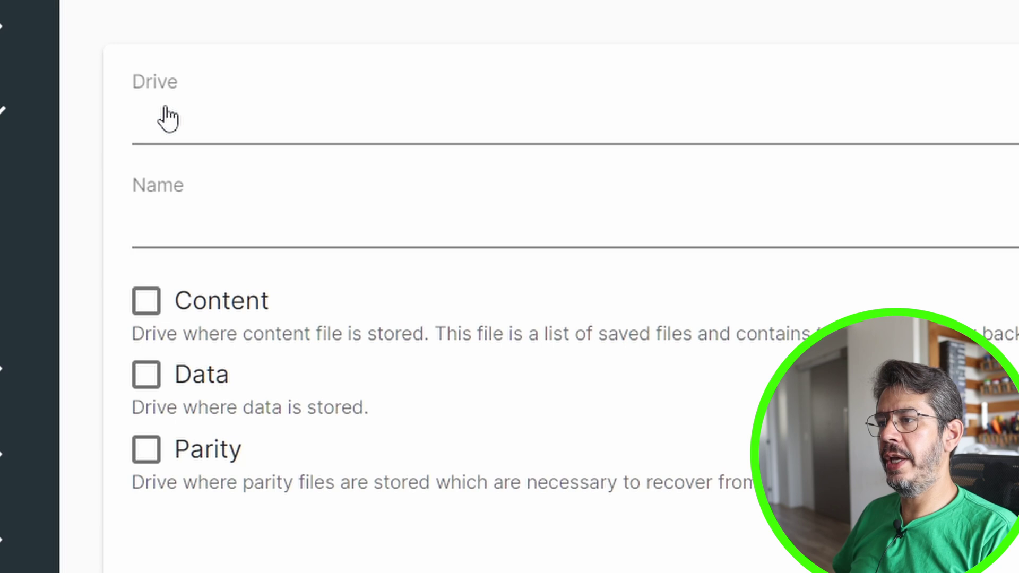
left_click(305, 122)
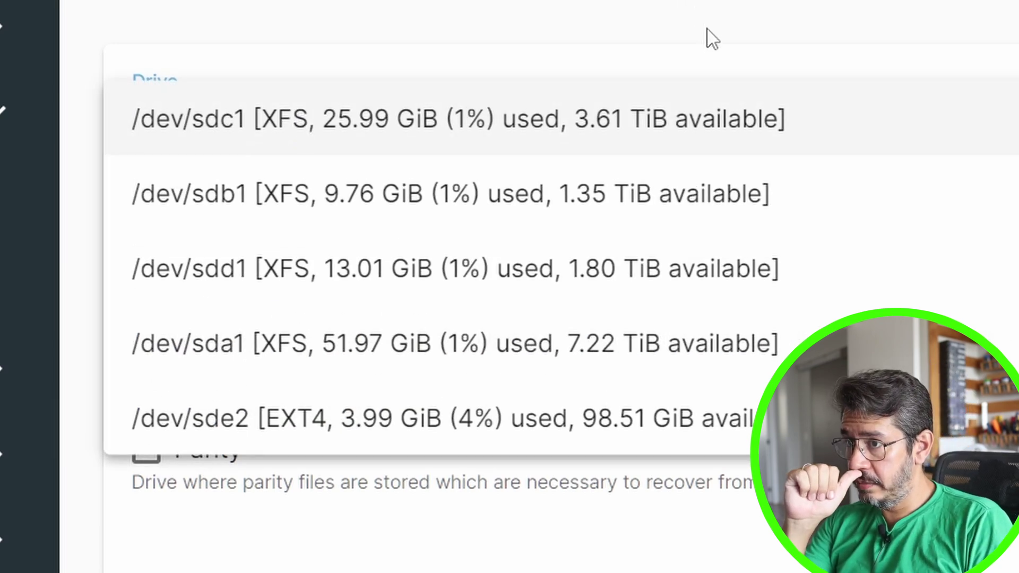
left_click(683, 267)
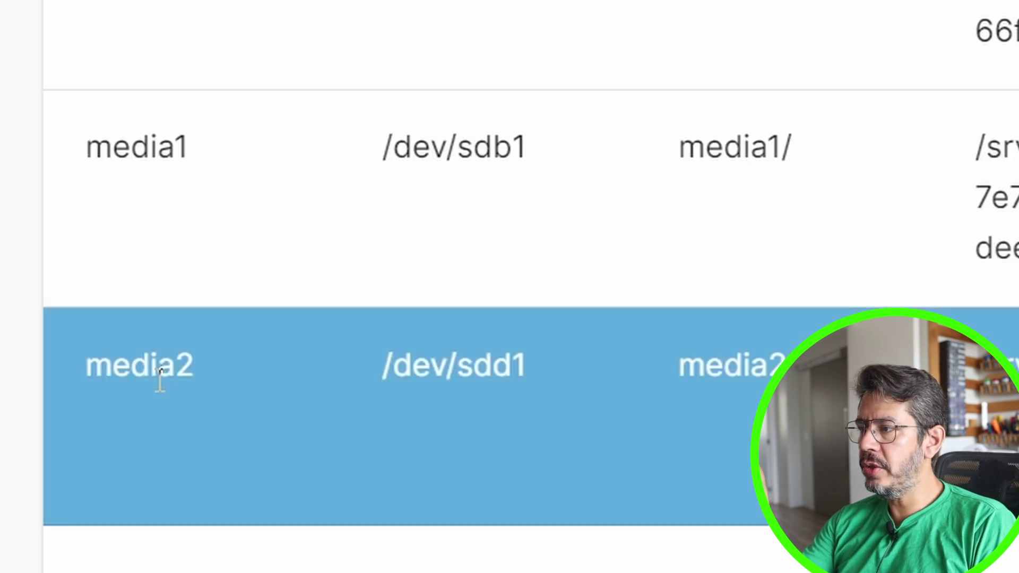
left_click(206, 270)
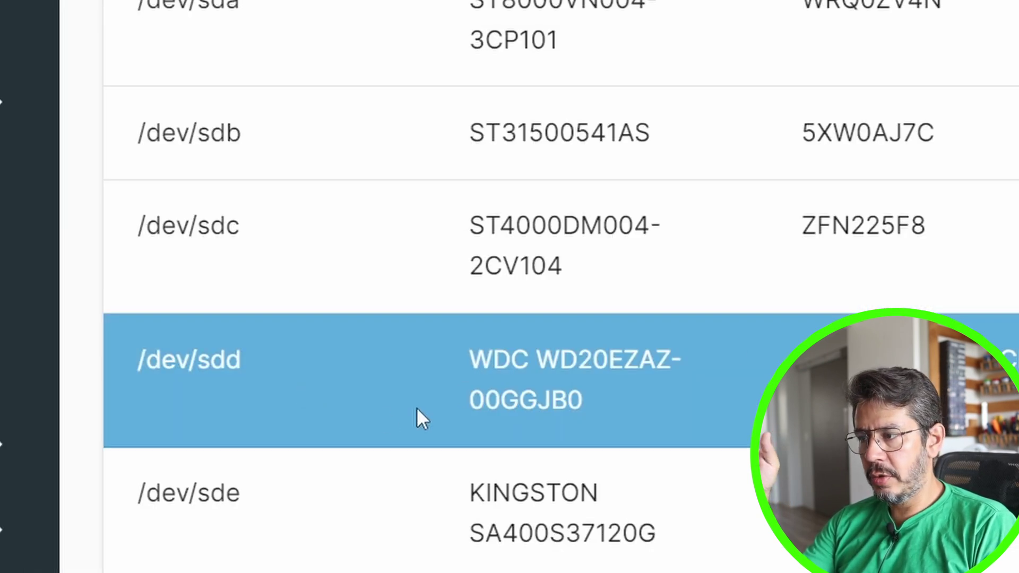
left_click(226, 231)
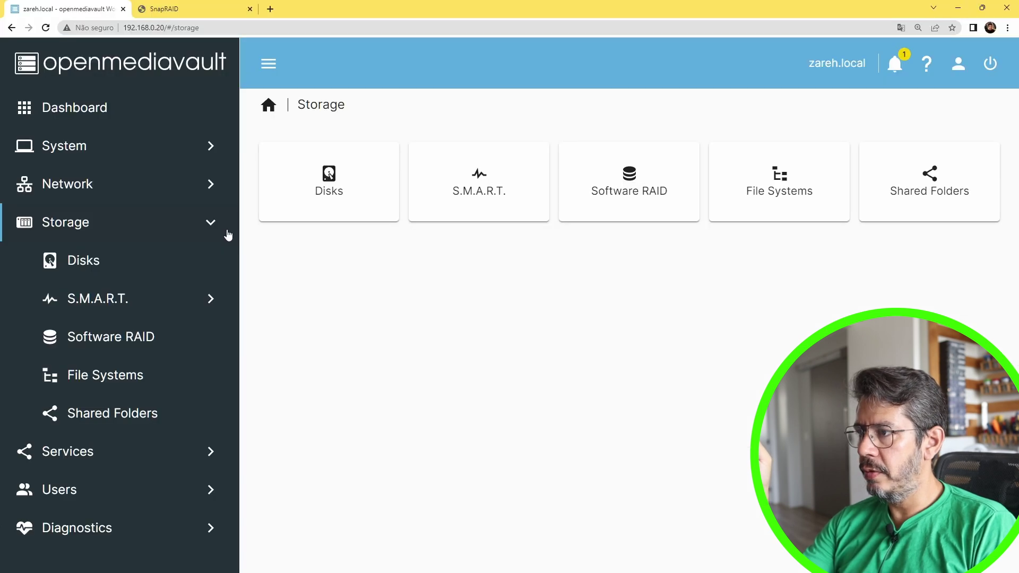
Return to the SnapRAID Drives list under Services
left_click(214, 225)
left_click(95, 261)
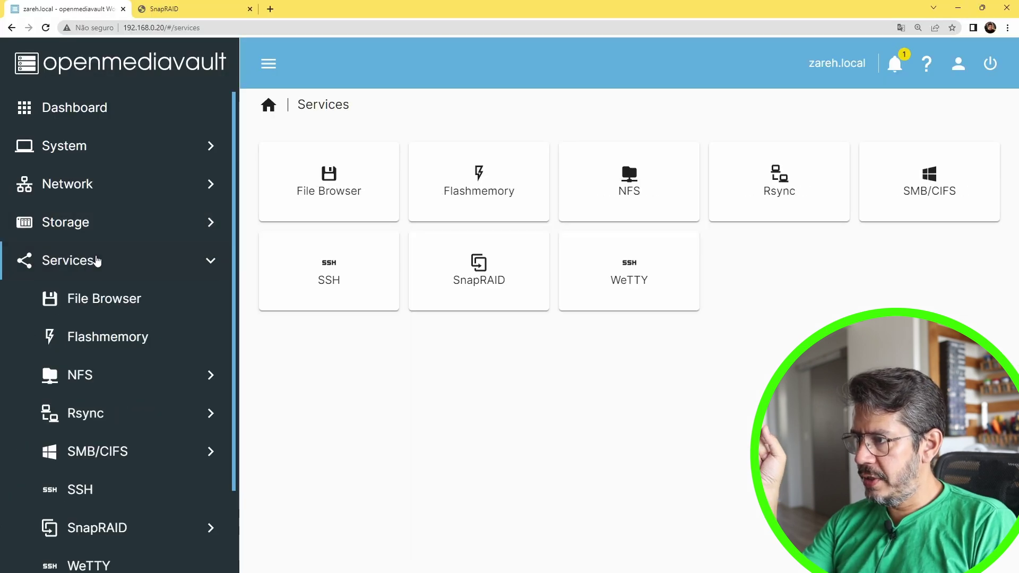
left_click(116, 527)
left_click(529, 192)
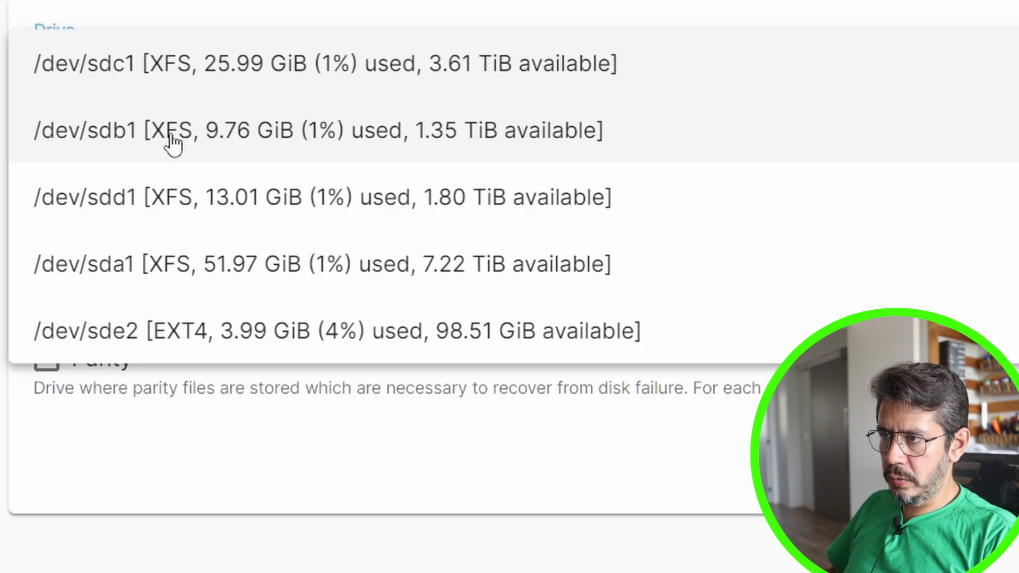
Add drive media1 on /dev/sdb1 with Content and Data enabled, then begin another drive entry
left_click(123, 132)
left_click(125, 162)
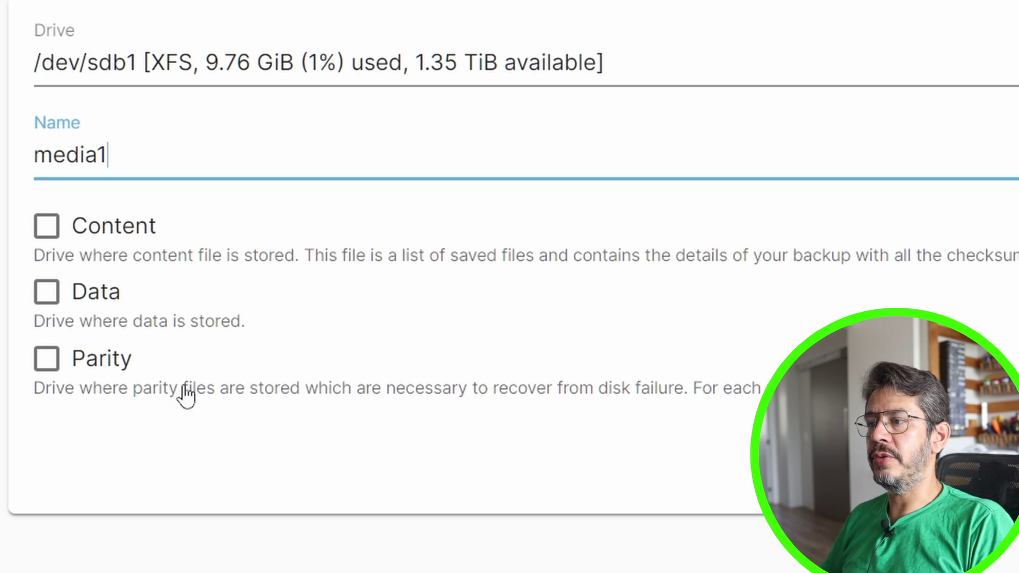
type("media1")
left_click(47, 292)
left_click(47, 227)
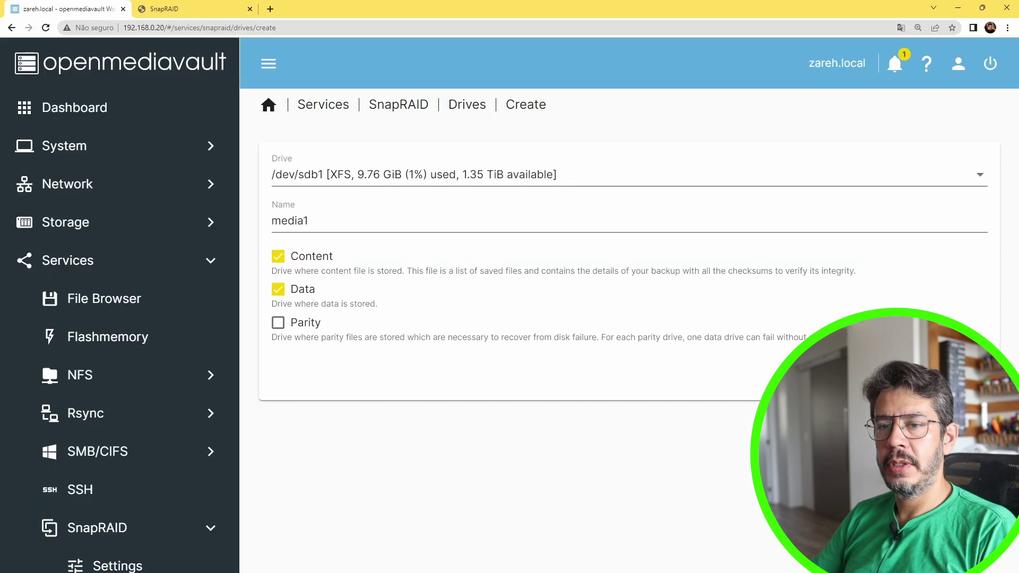
left_click(949, 377)
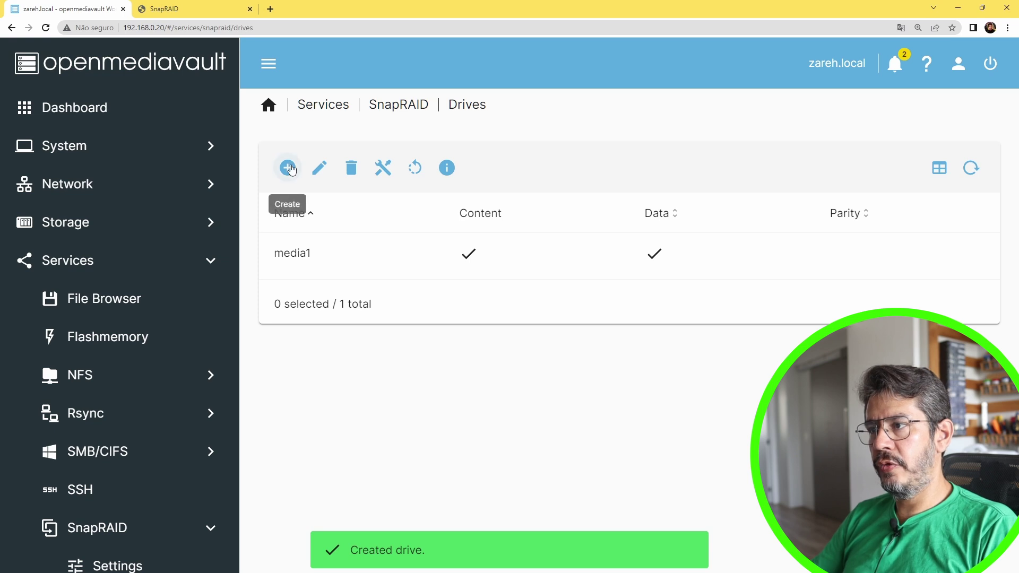
left_click(287, 167)
left_click(300, 184)
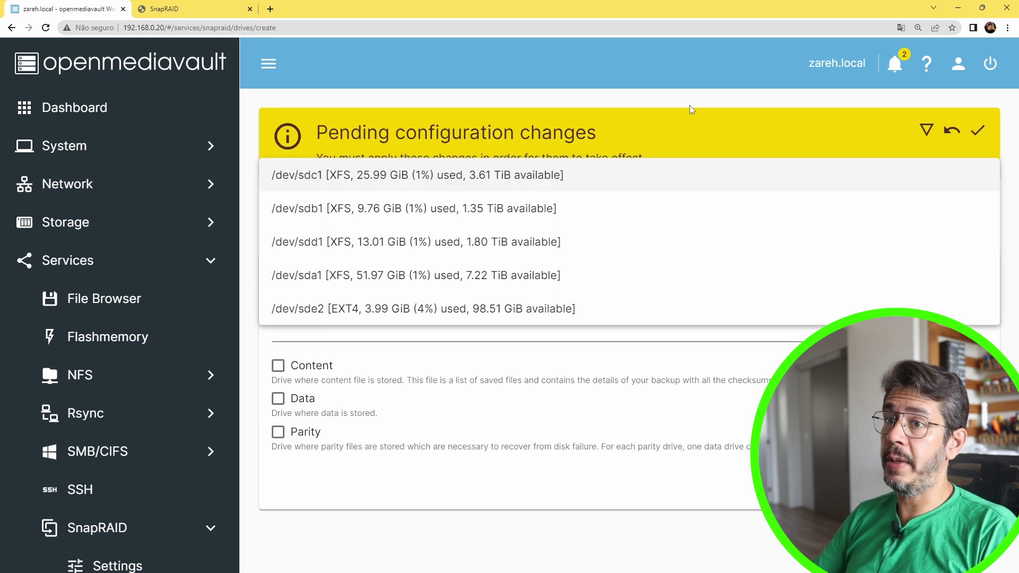
Apply the pending SnapRAID configuration changes
left_click(977, 140)
left_click(977, 140)
left_click(631, 347)
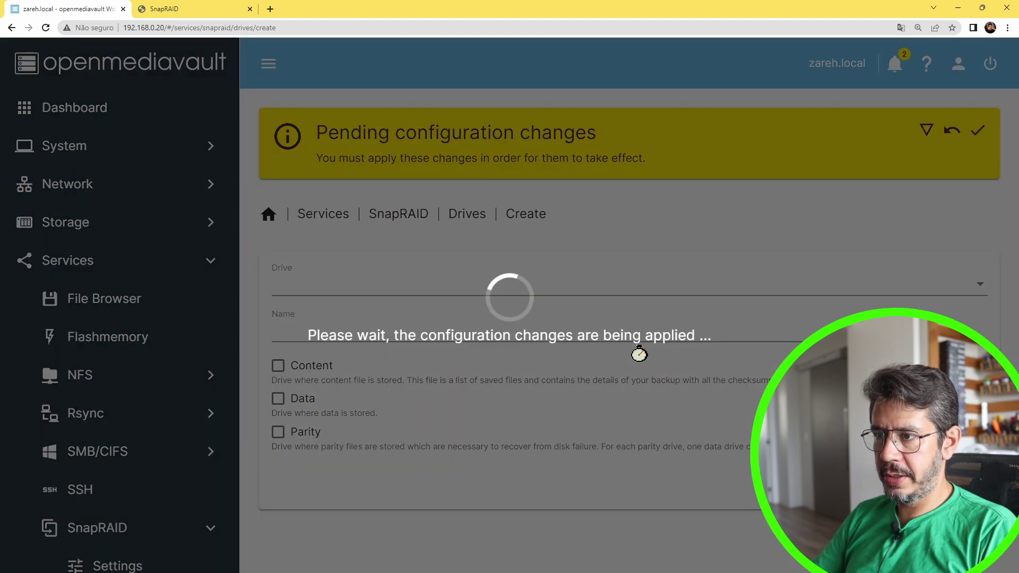
Add /dev/sdd1 as drive media2 with Content and Data enabled, and apply the changes
left_click(329, 186)
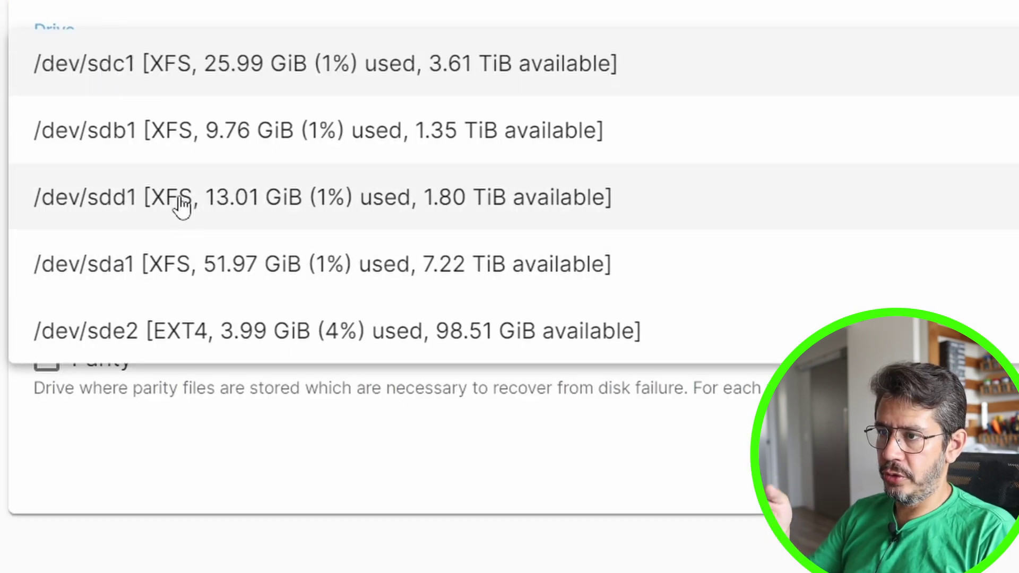
left_click(177, 205)
left_click(67, 156)
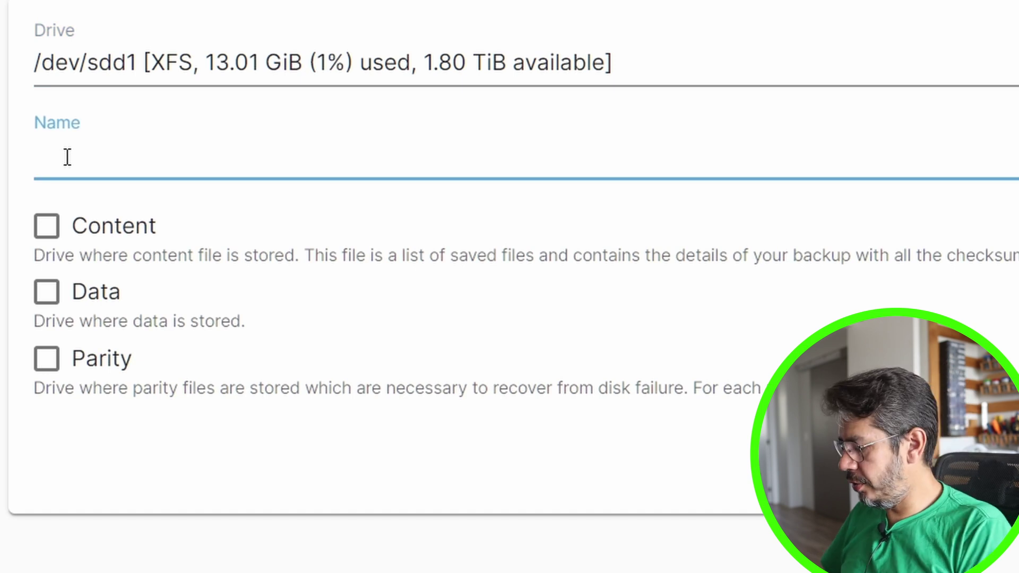
type("media2")
left_click(46, 227)
left_click(49, 300)
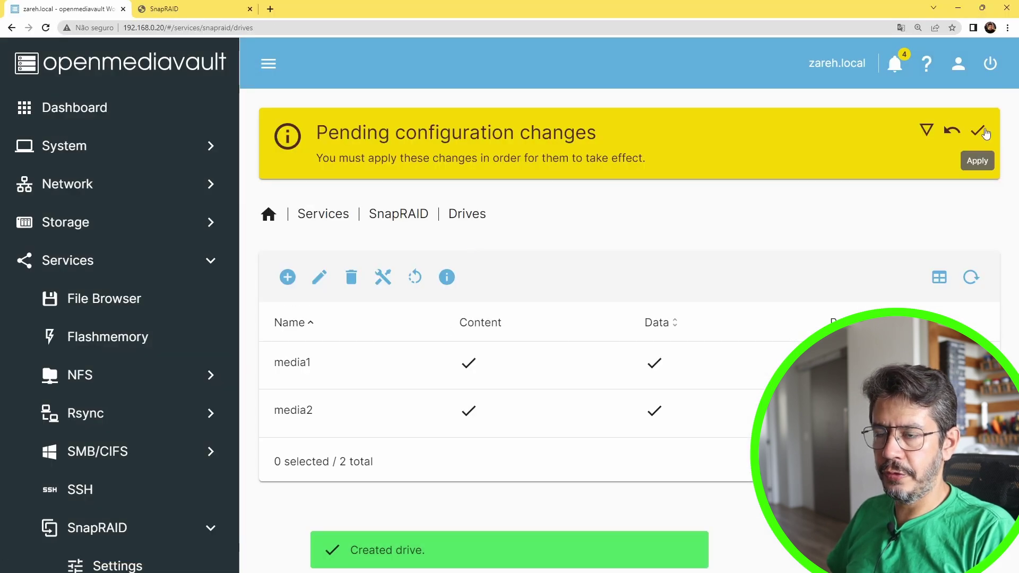
left_click(977, 130)
left_click(619, 353)
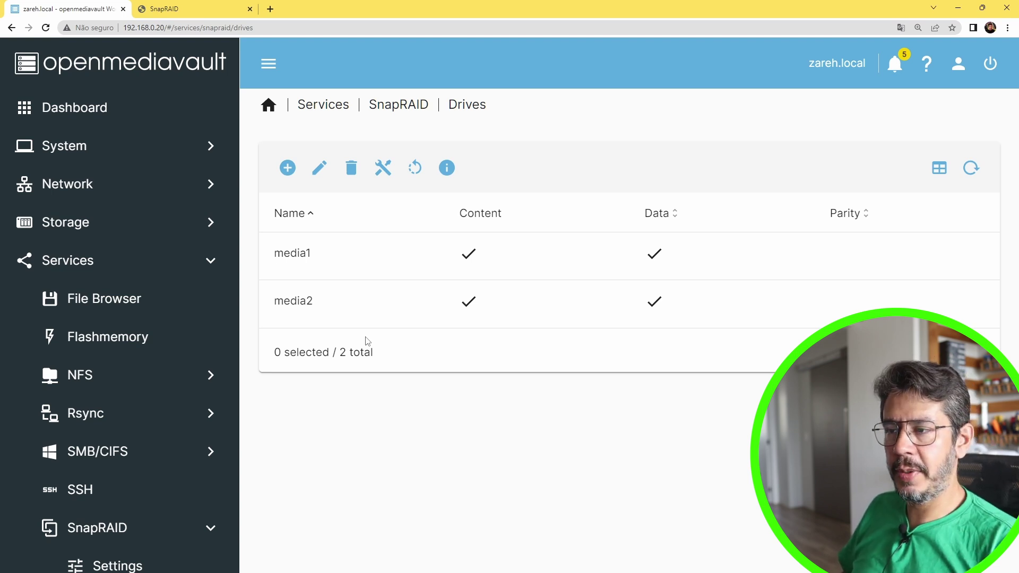
Add /dev/sdc1 as the Parity drive named paridade
left_click(287, 168)
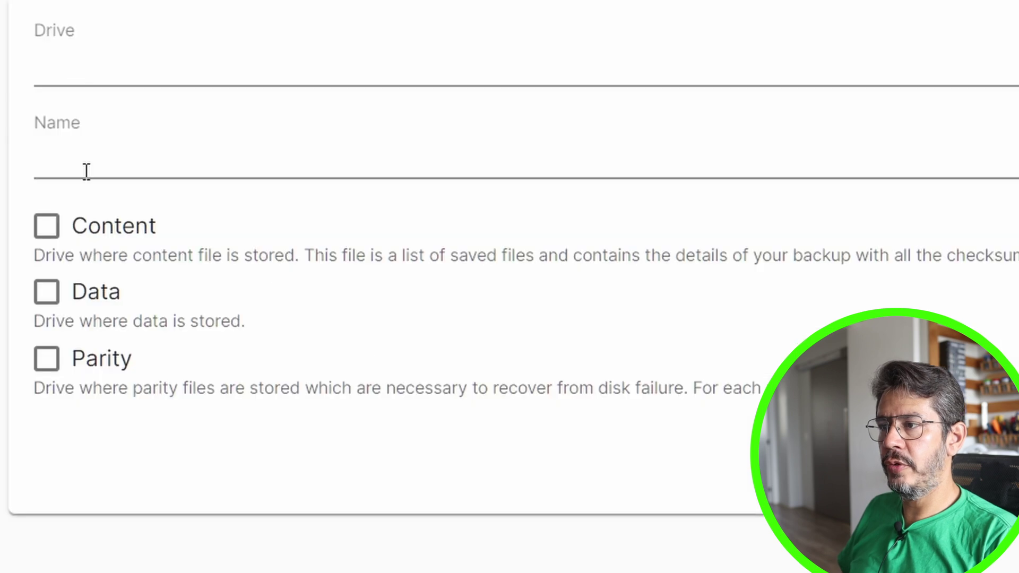
left_click(136, 84)
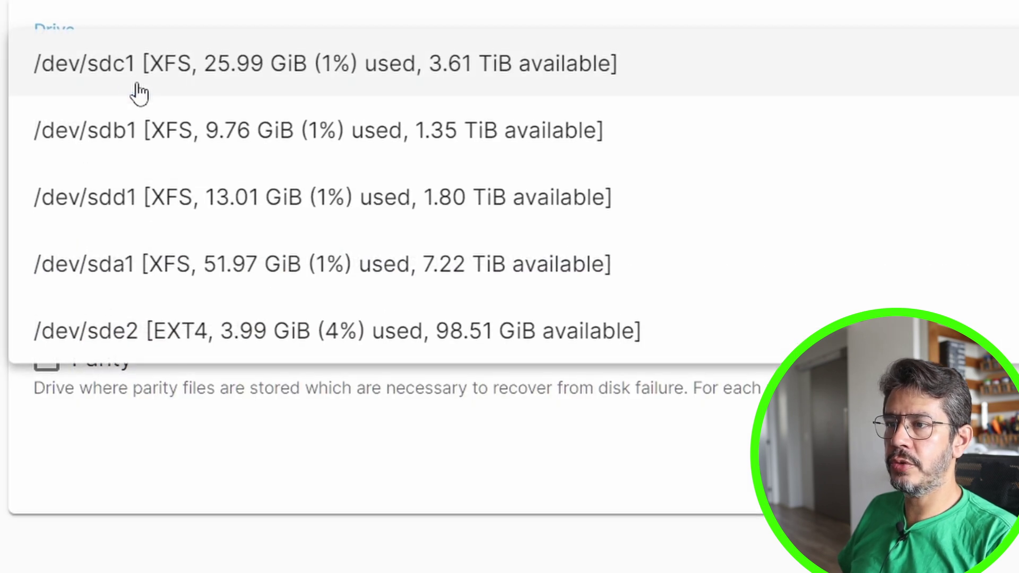
left_click(210, 77)
left_click(70, 158)
type("pardade")
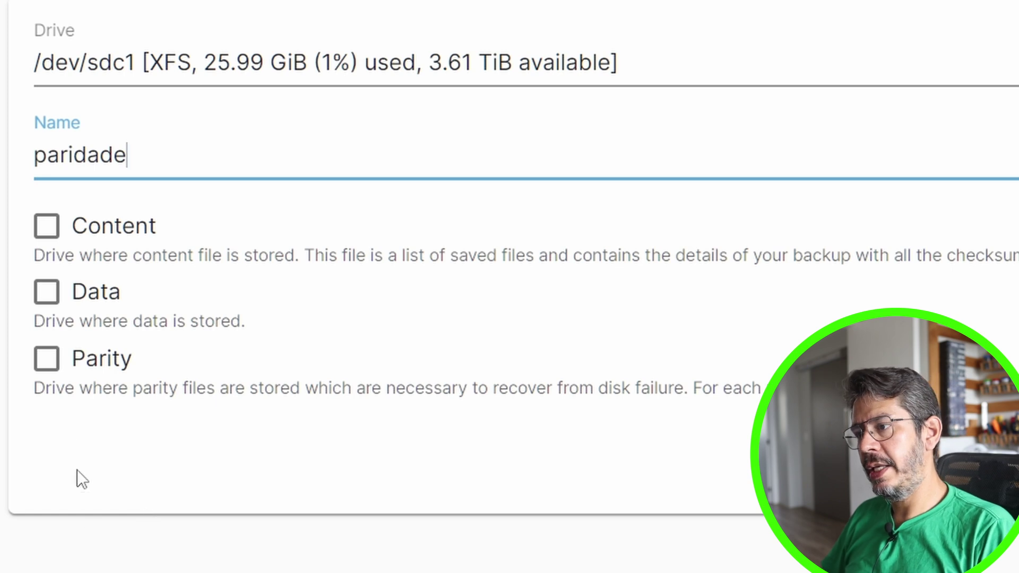
left_click(46, 358)
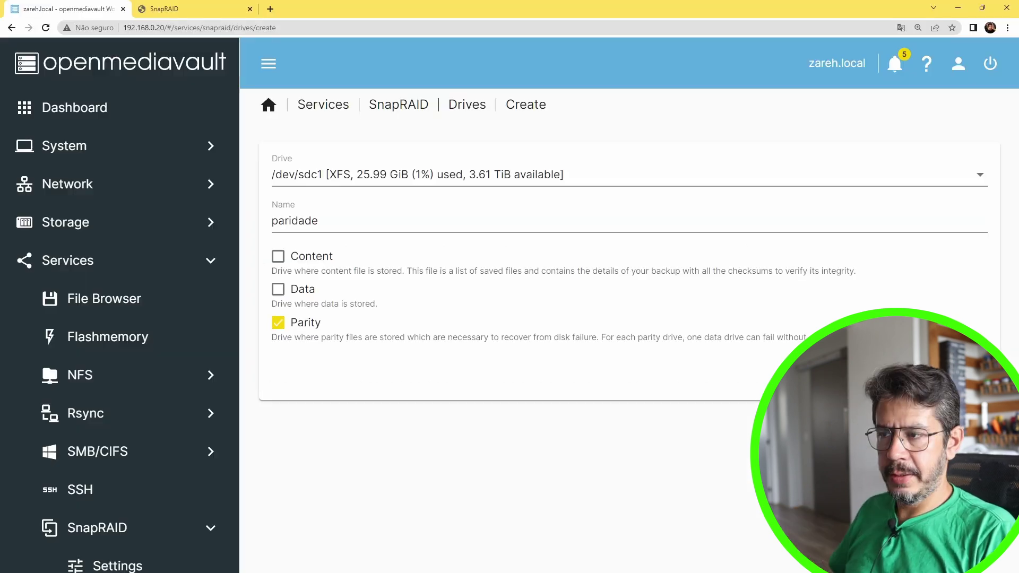
left_click(578, 369)
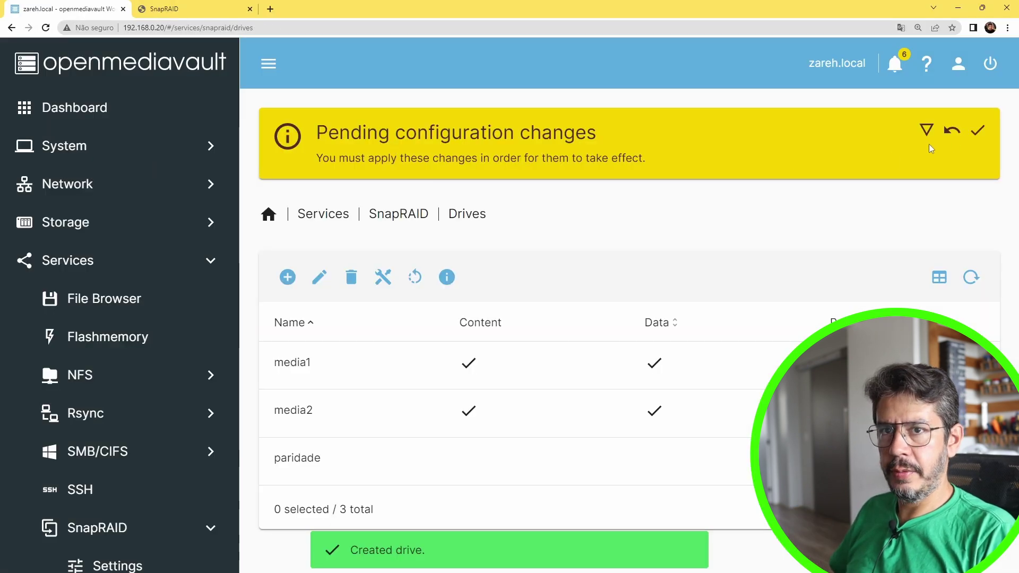
Apply the configuration changes and return to the SnapRAID overview
left_click(978, 130)
left_click(627, 345)
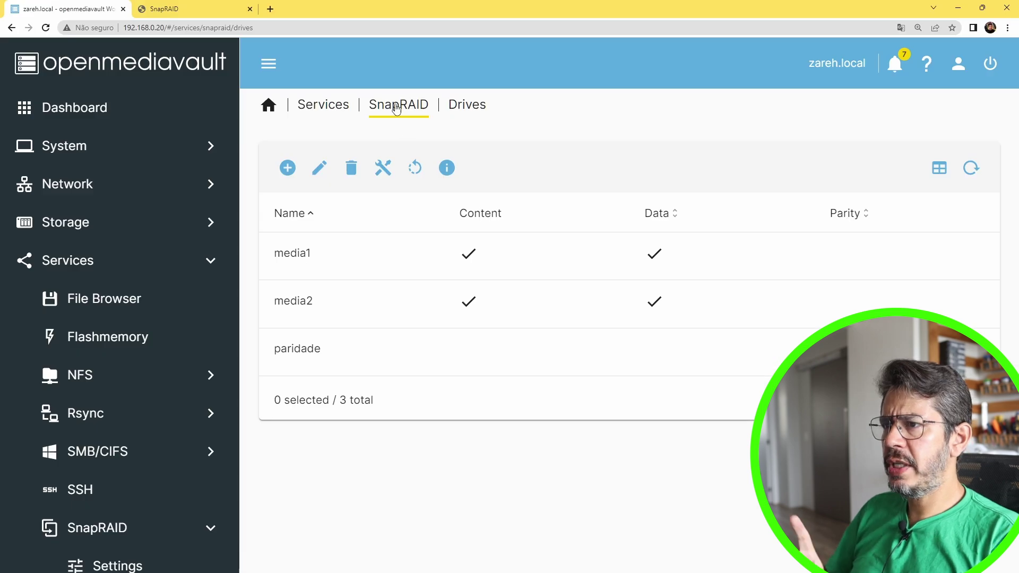
left_click(396, 108)
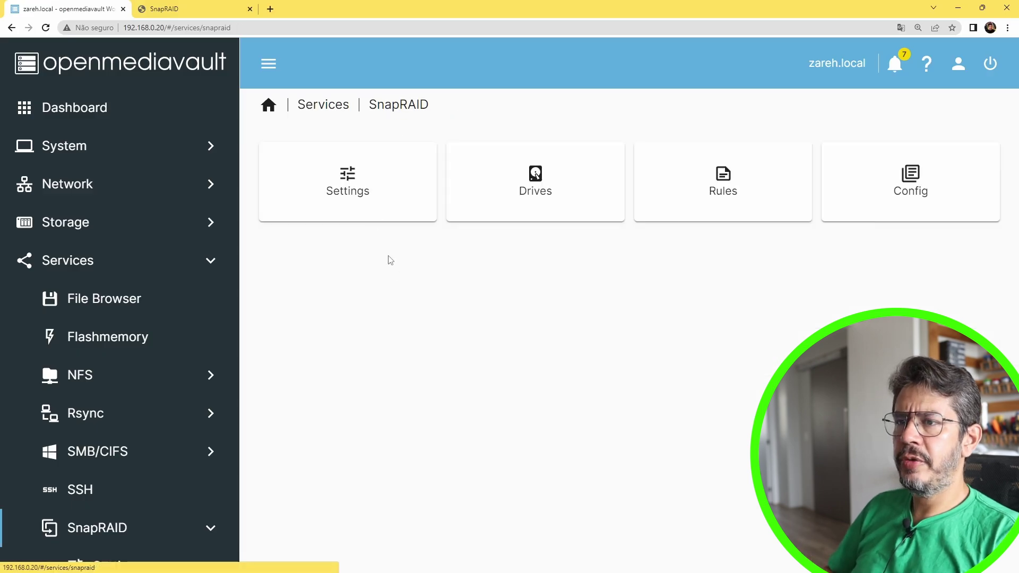
Look over the SnapRAID Rules list and the generated snapraid.conf file
left_click(711, 207)
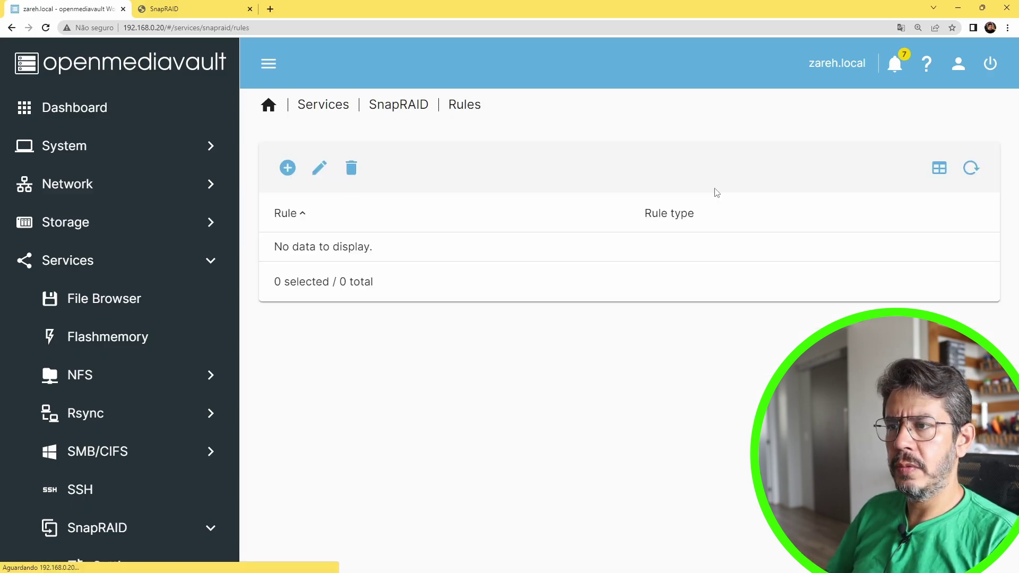
left_click(287, 168)
left_click(270, 107)
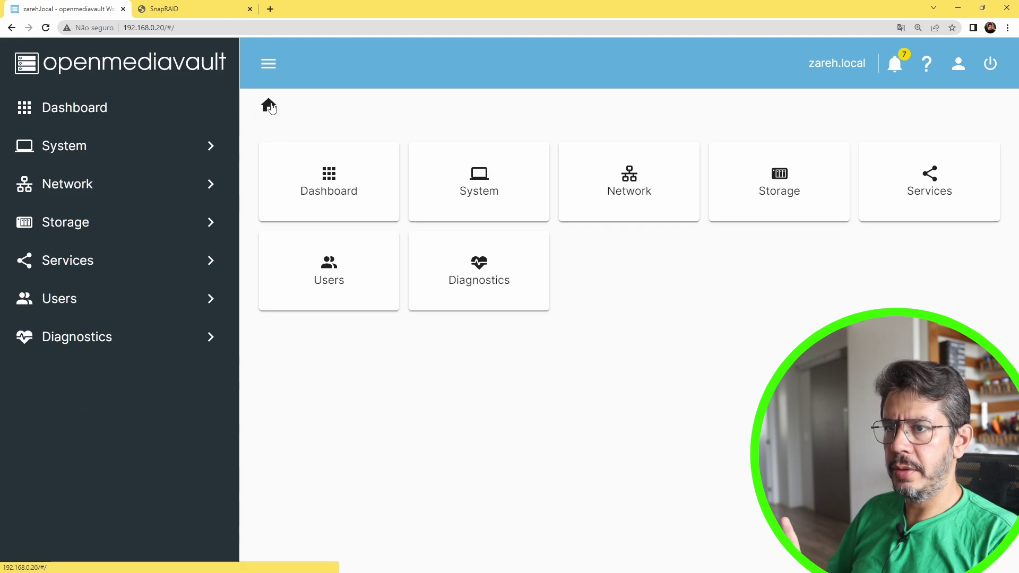
left_click(909, 178)
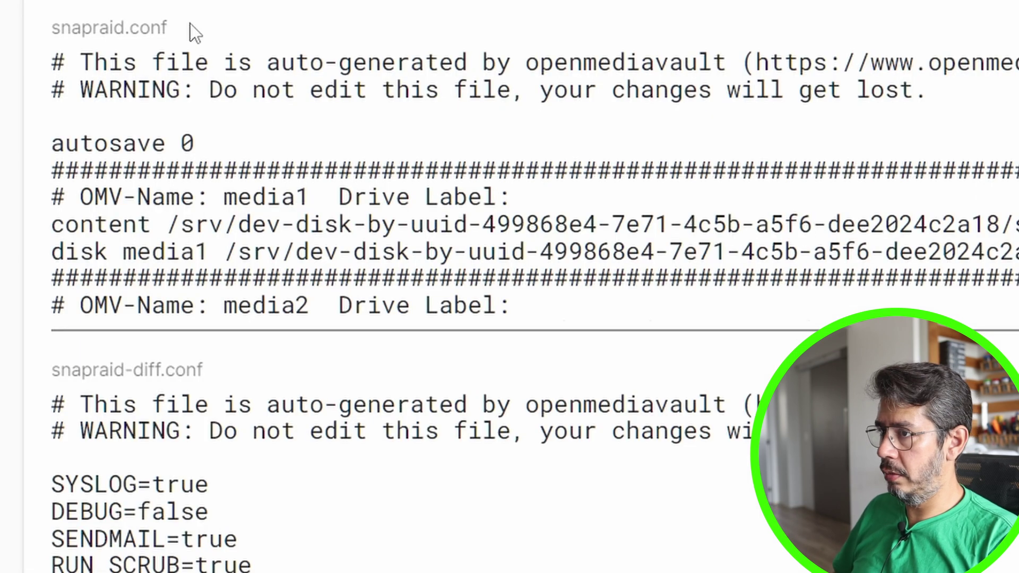
left_click_drag(116, 59, 234, 64)
left_click(441, 65)
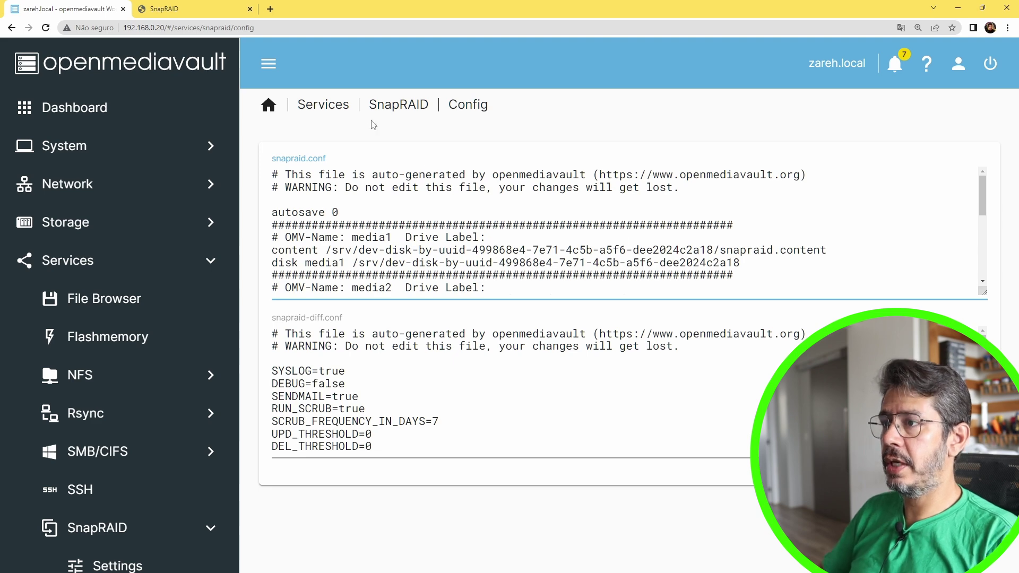
left_click(381, 108)
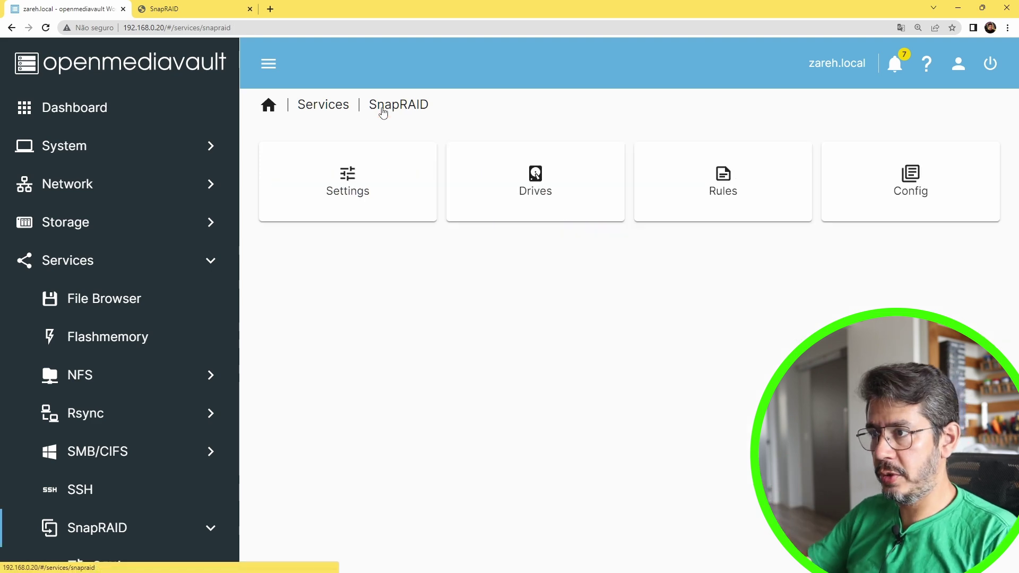
Review the SnapRAID settings, then reopen the Drives list
left_click(366, 189)
scroll(372, 196, "down", 5)
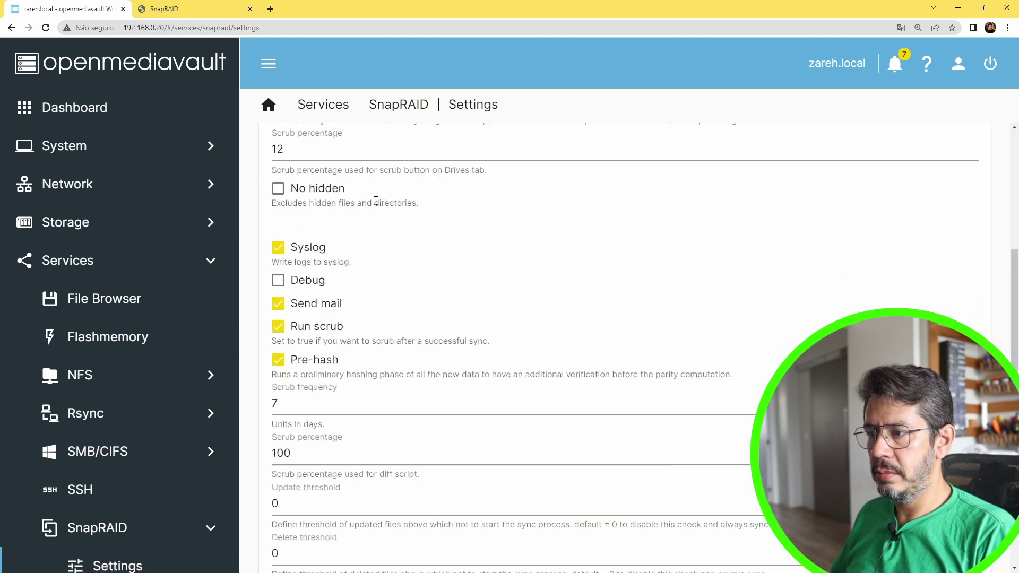
left_click(392, 107)
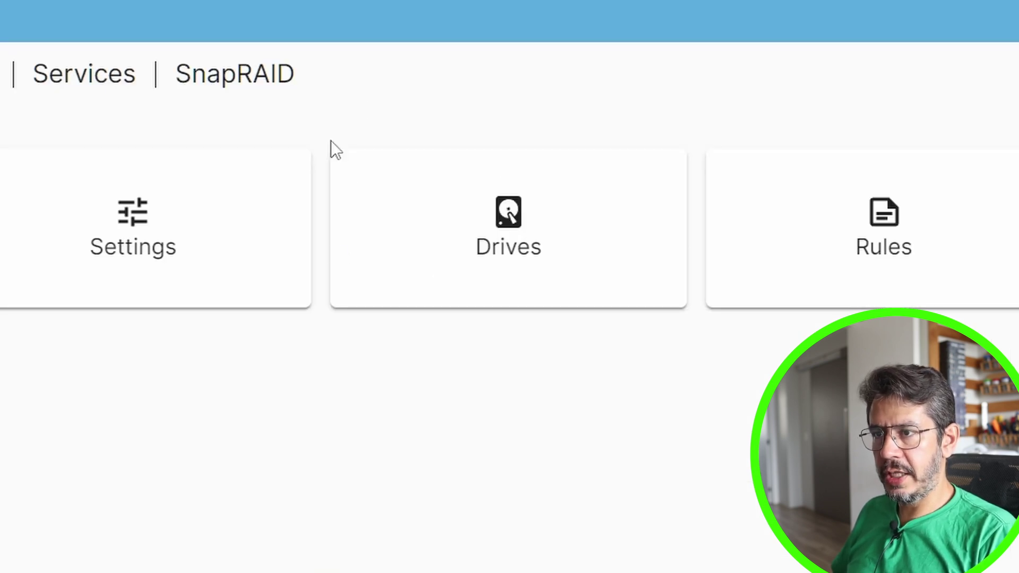
left_click(456, 264)
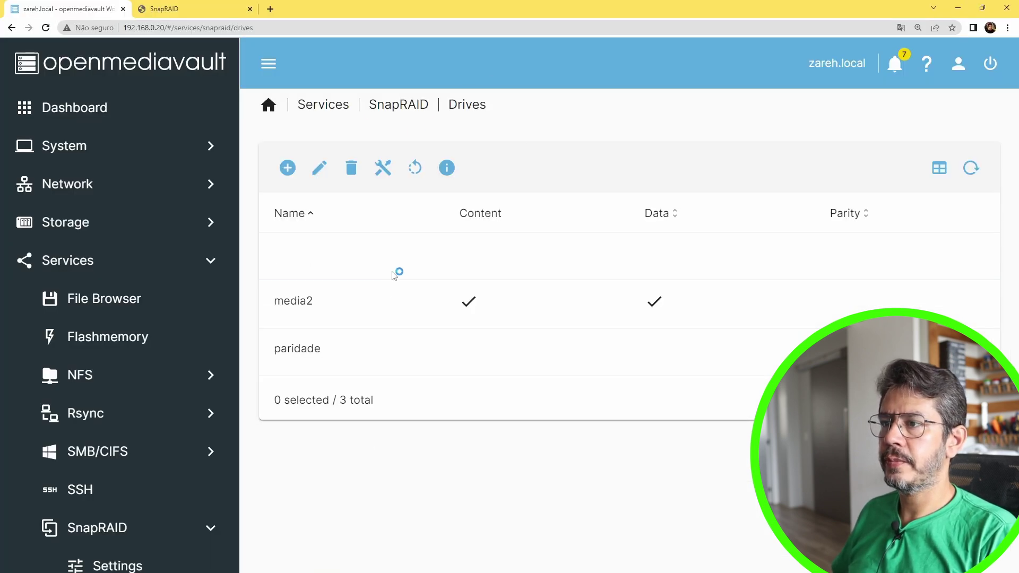
Run Sync on the three-drive array from the Drives tools menu and close the output
left_click(383, 167)
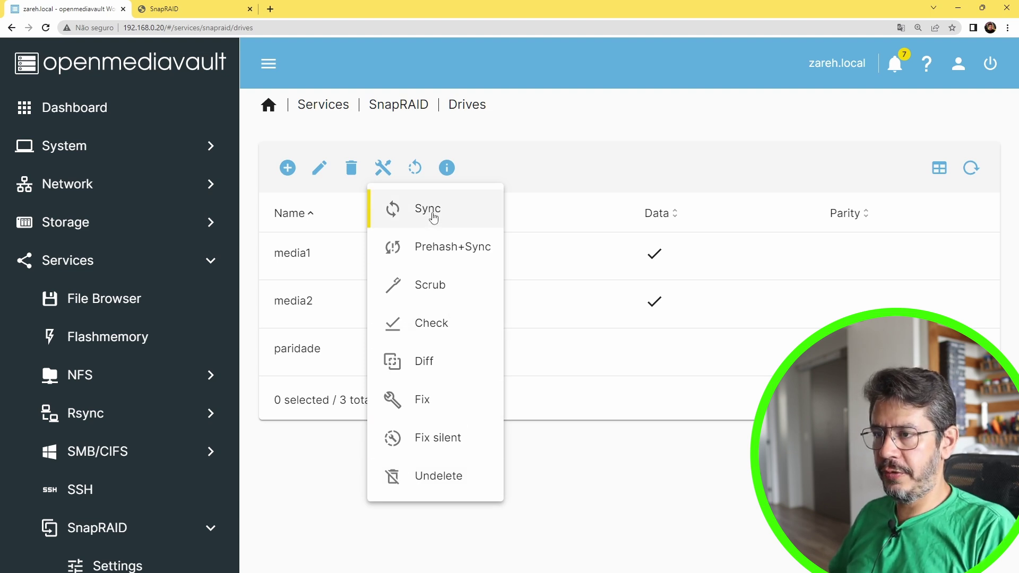
left_click(433, 213)
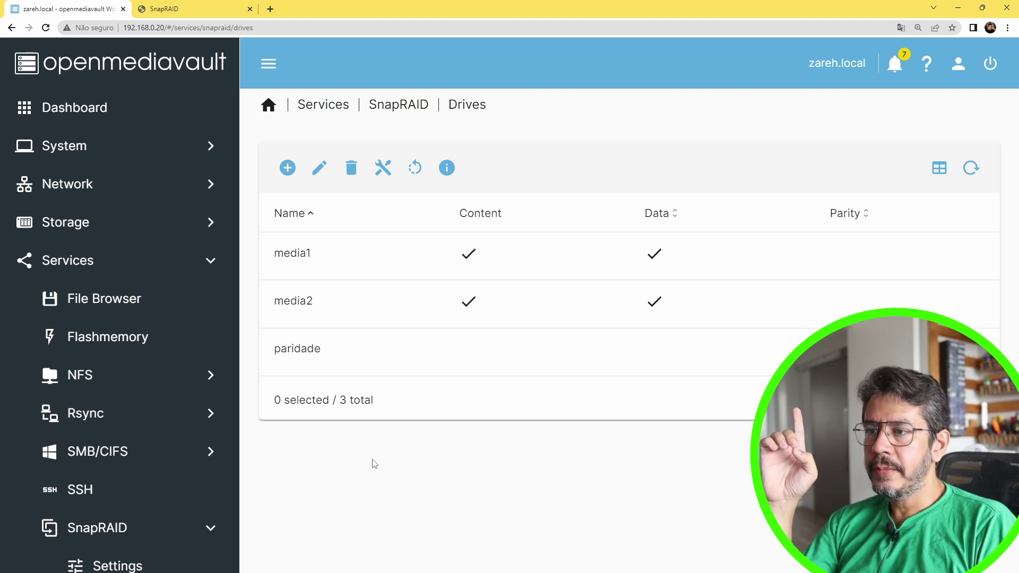
left_click(392, 314)
left_click(378, 350)
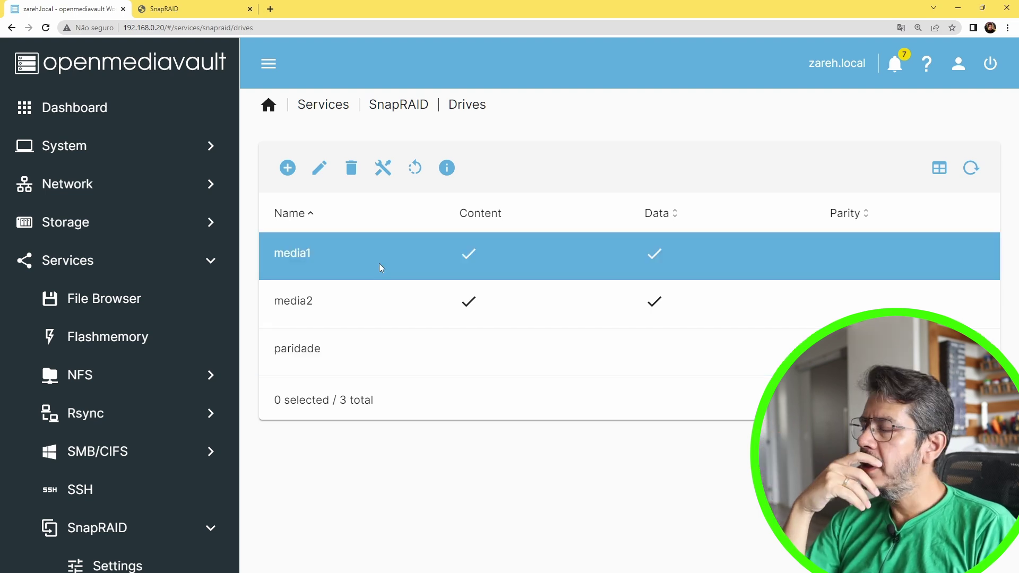
Open System > Scheduled Tasks, glancing at the SnapRAID manual for the diff command
left_click(84, 147)
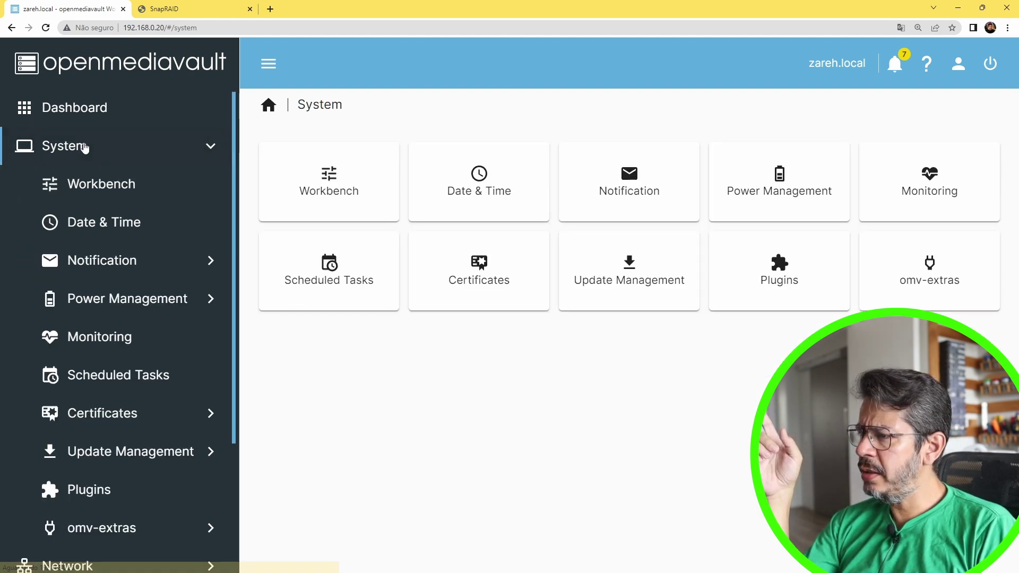
left_click(121, 373)
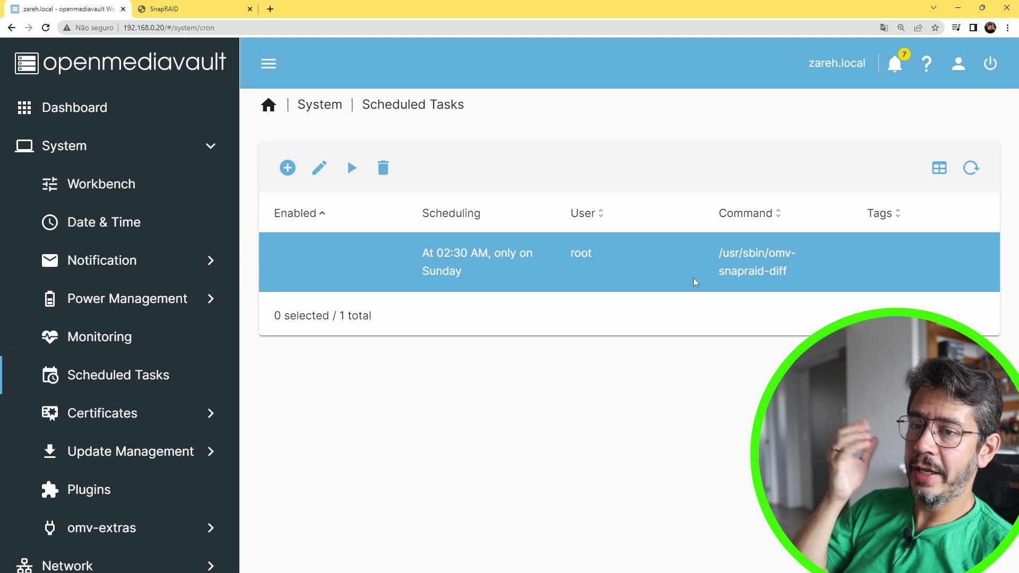
key("ctrl+Tab")
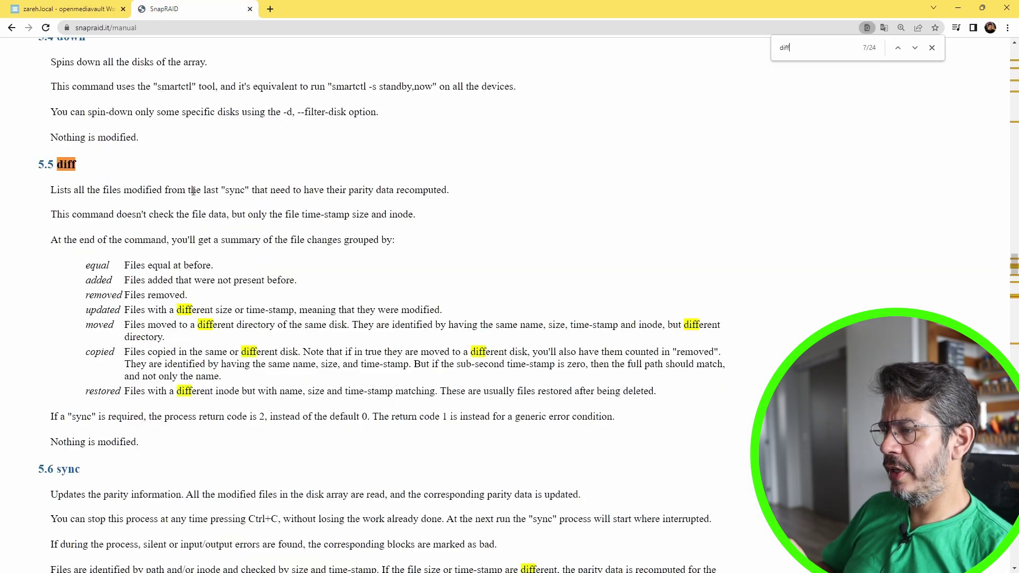
key("ctrl+Tab")
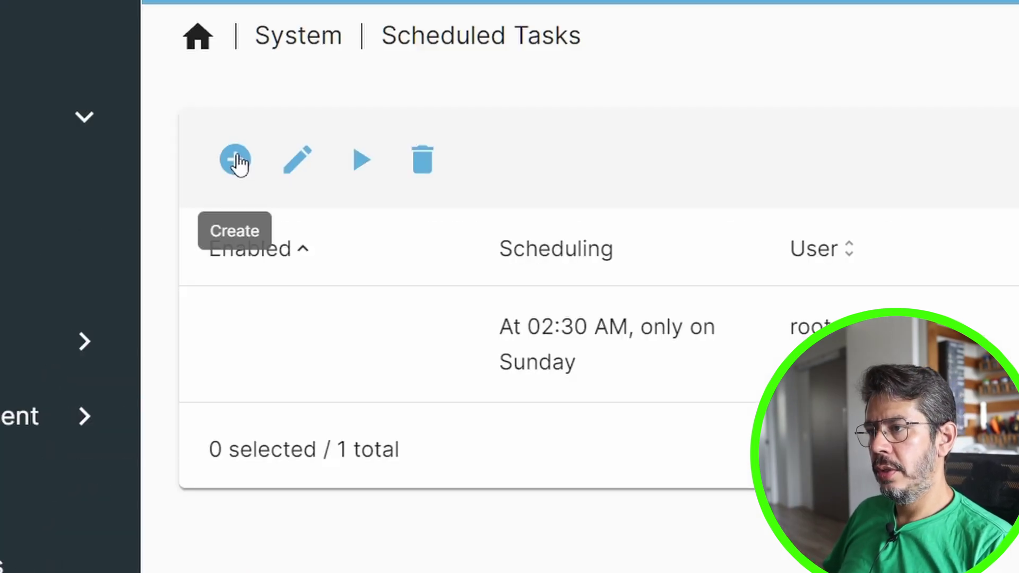
Start a new scheduled task with Time of execution set to Daily
left_click(287, 168)
left_click(314, 226)
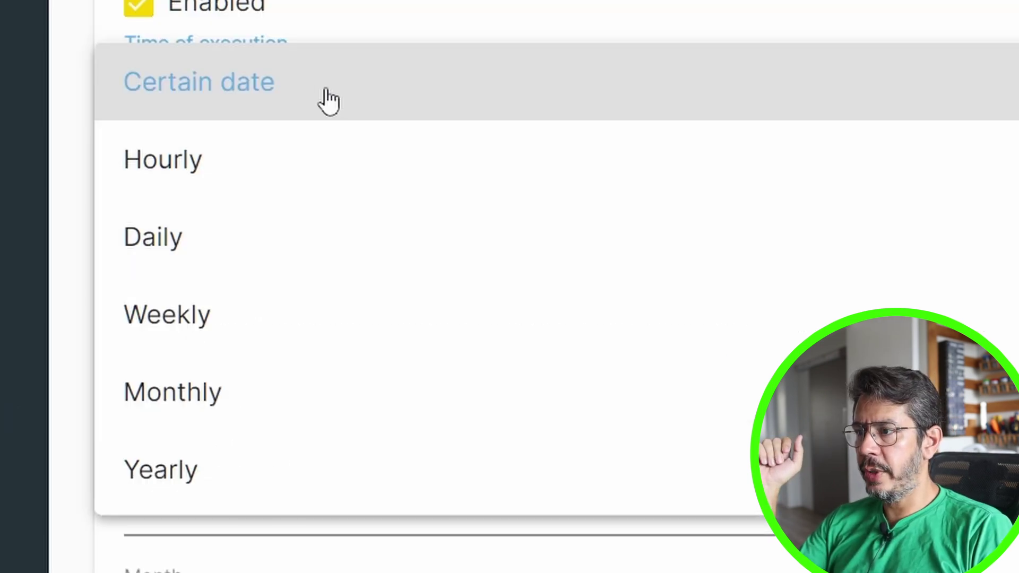
left_click(161, 257)
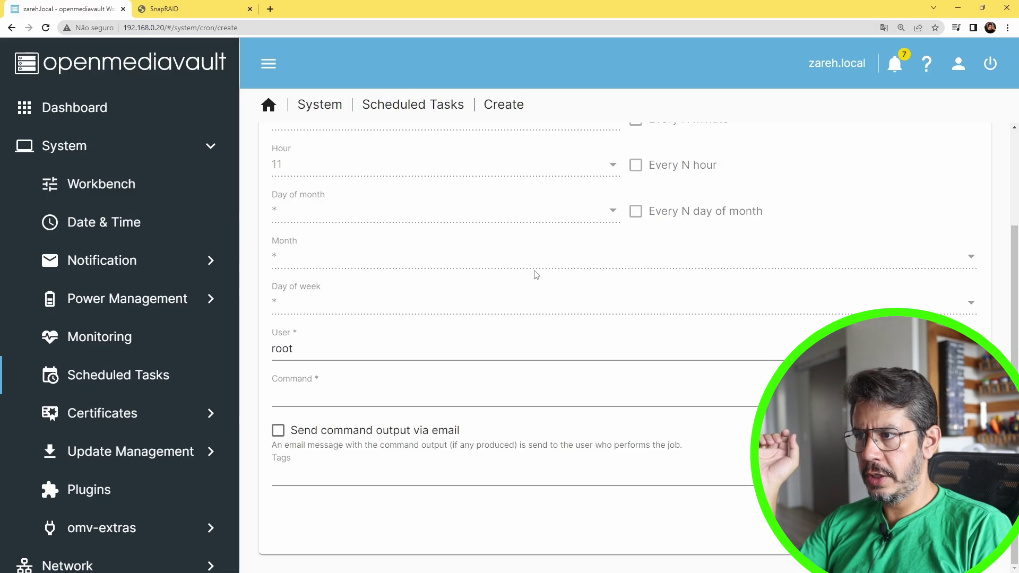
scroll(534, 272, "up", 3)
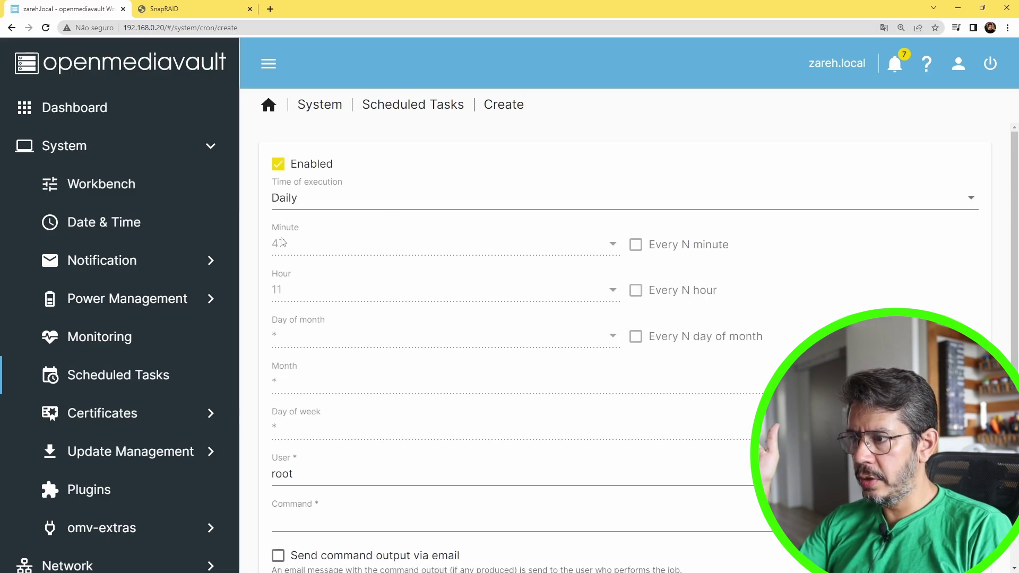
left_click(370, 206)
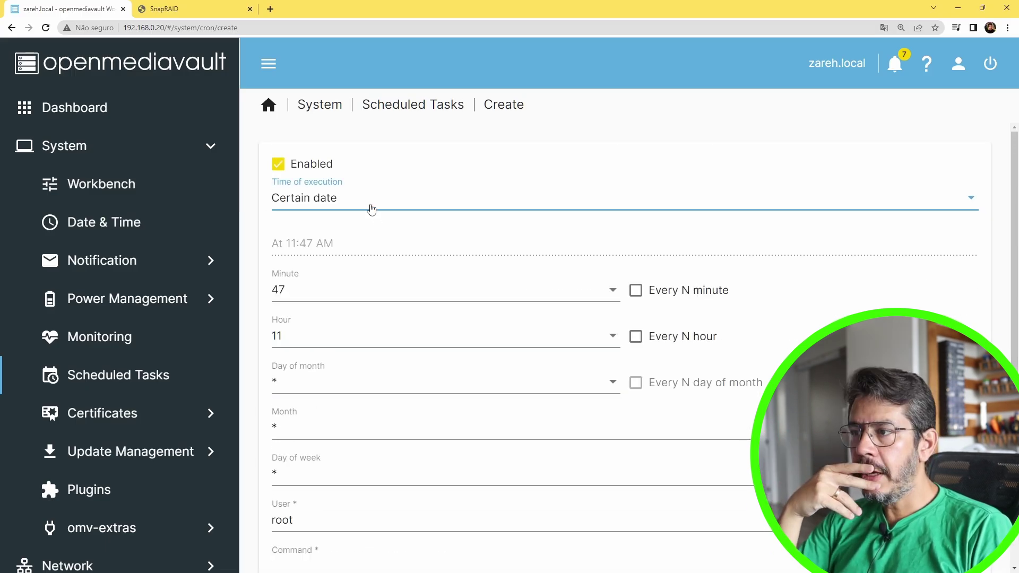
left_click(356, 271)
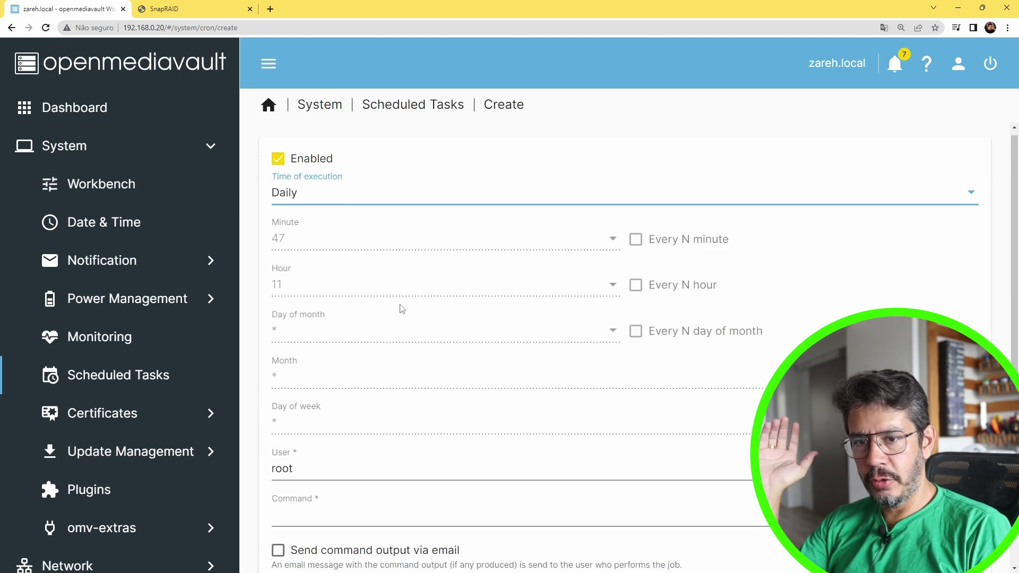
scroll(402, 292, "down", 2)
Enter the command 'snapraid sync', save the task and apply the changes
left_click(310, 395)
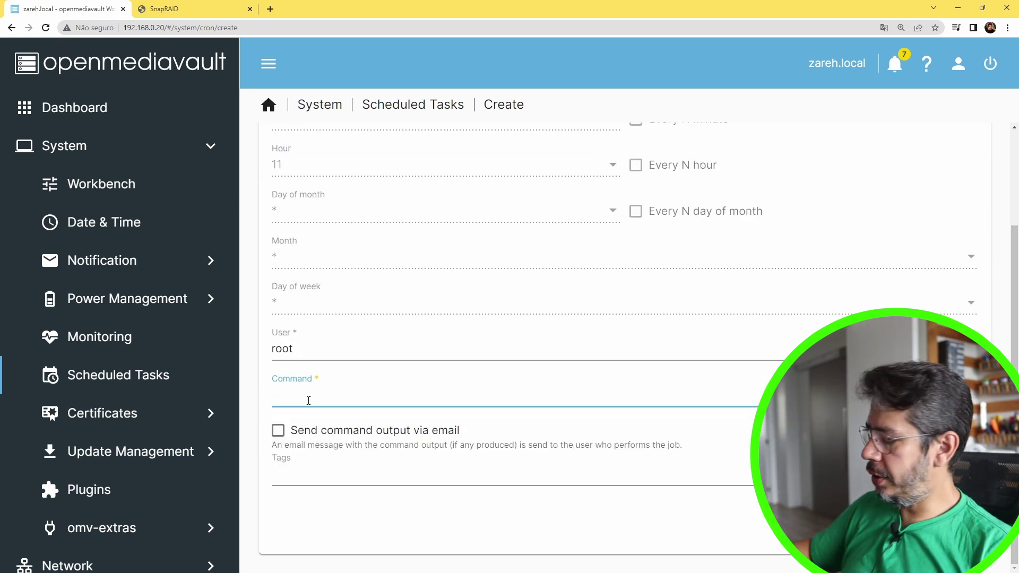
type("snap")
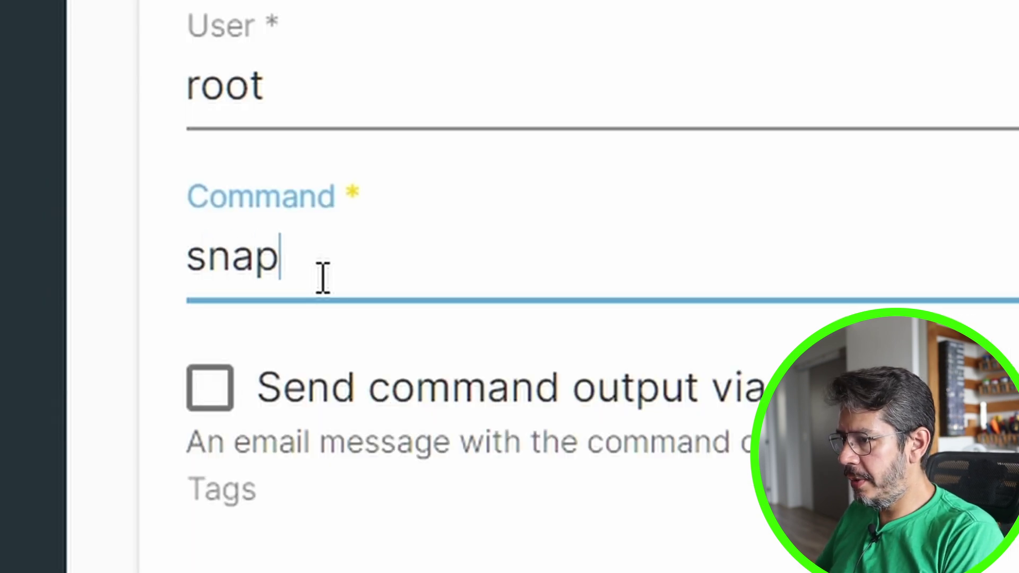
type("raid sync")
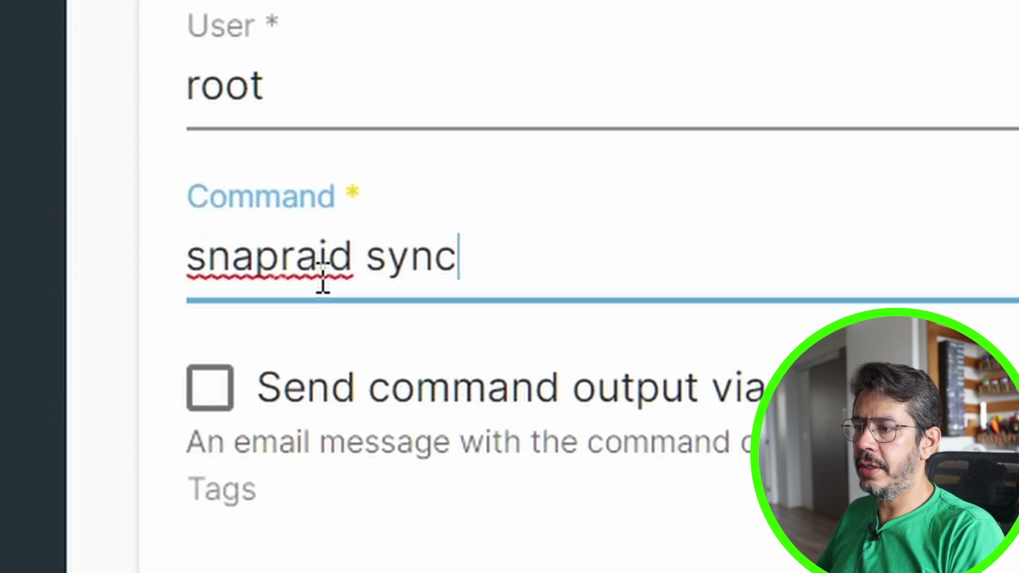
scroll(587, 495, "up", 3)
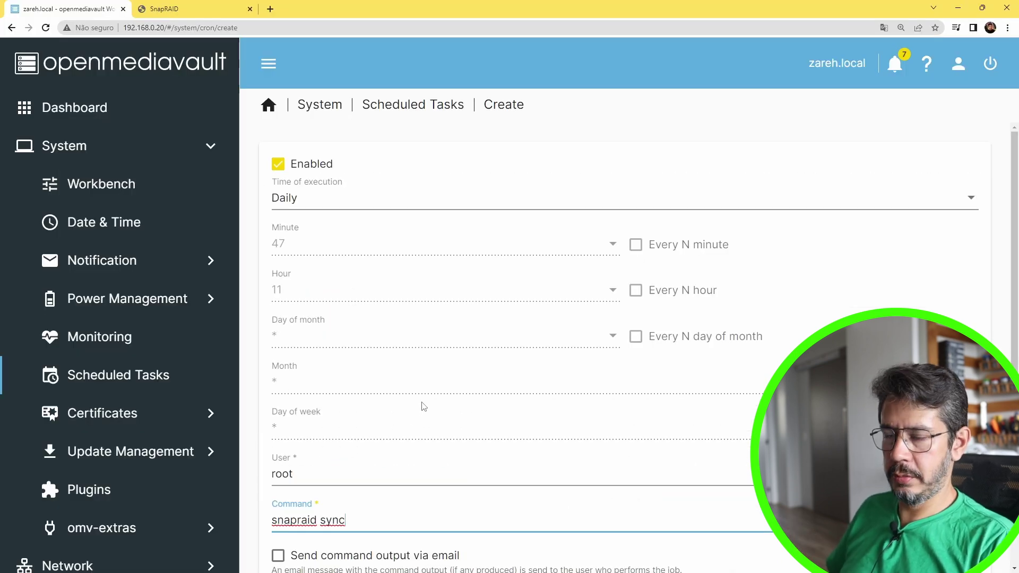
scroll(400, 366, "down", 3)
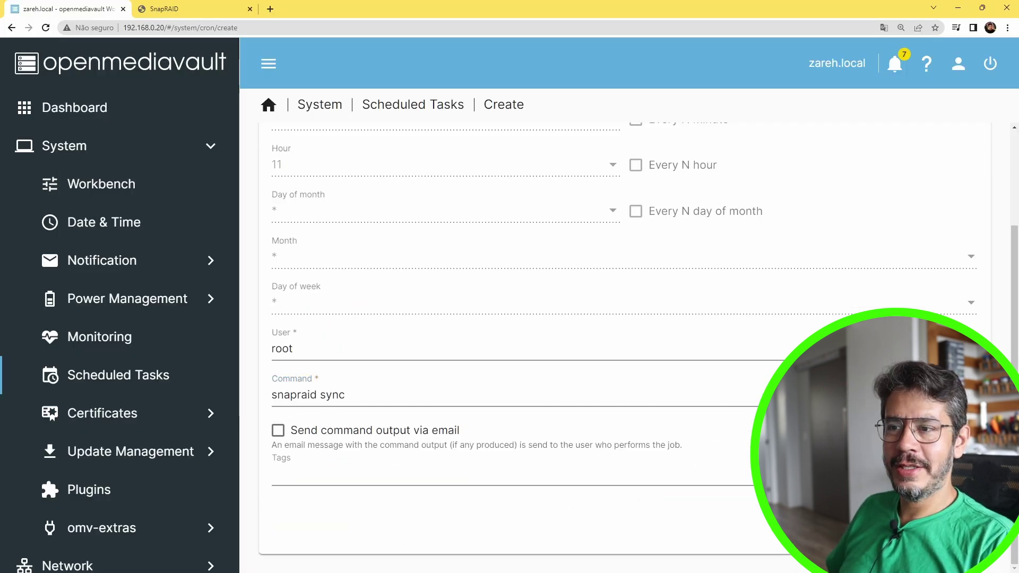
left_click(573, 386)
left_click(366, 312)
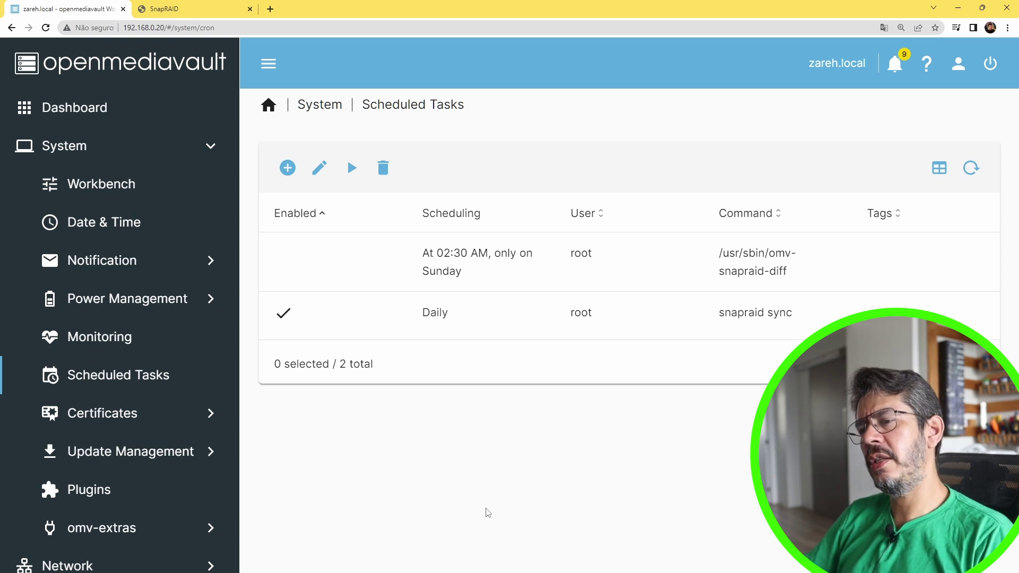
Run the snapraid sync scheduled task now and close its output once it reports 'Nothing to do'
left_click(345, 312)
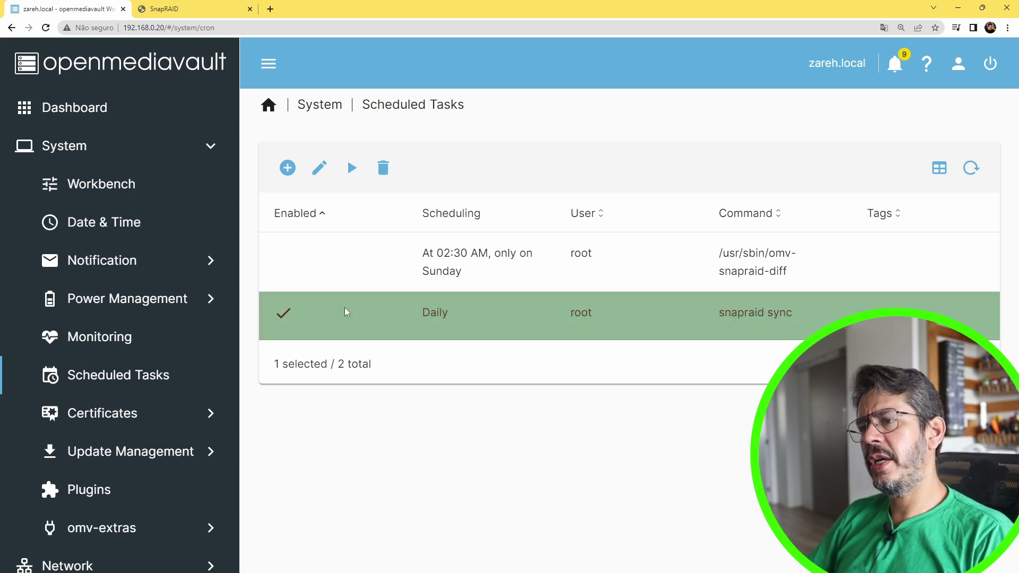
left_click(353, 170)
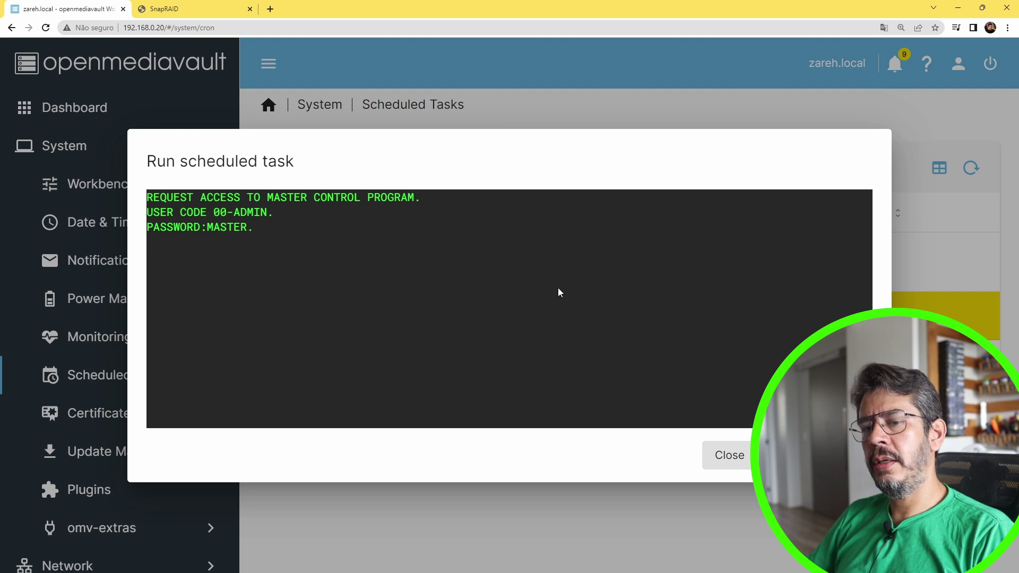
left_click(727, 456)
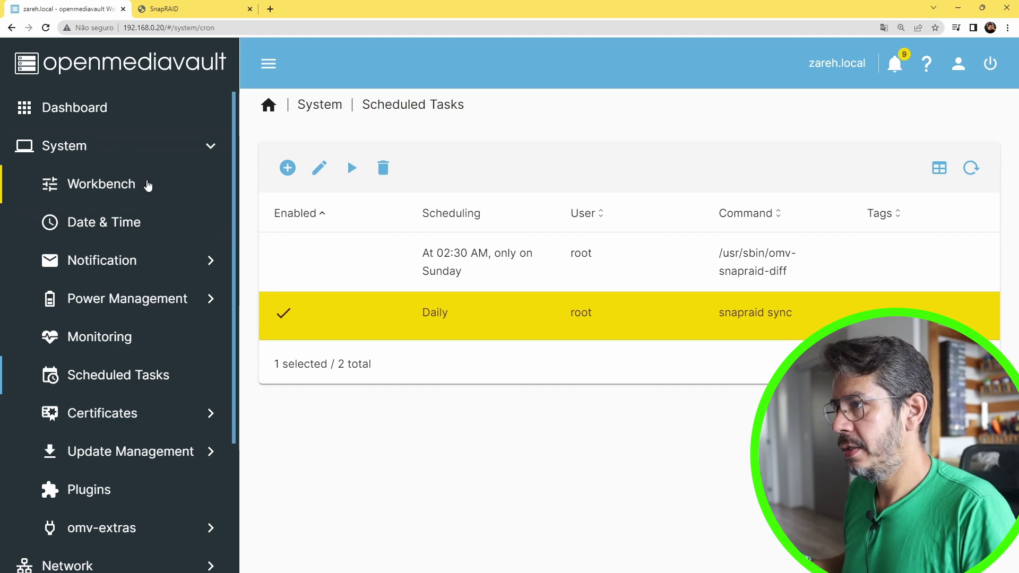
From the Dashboard's S.M.A.R.T. widget, open the details of the red-flagged /dev/sdb drive
left_click(97, 108)
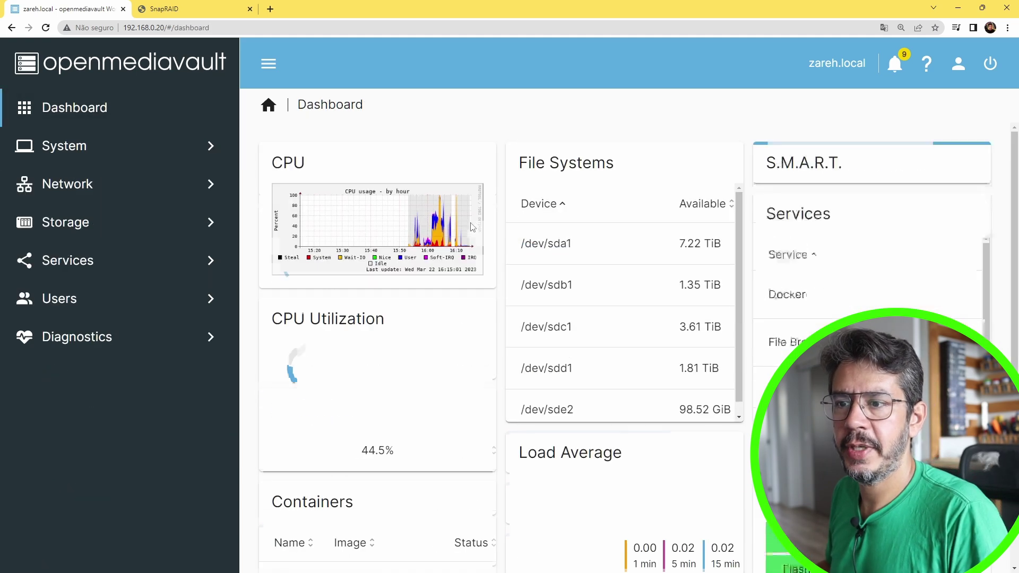
scroll(501, 220, "down", 3)
scroll(699, 346, "up", 3)
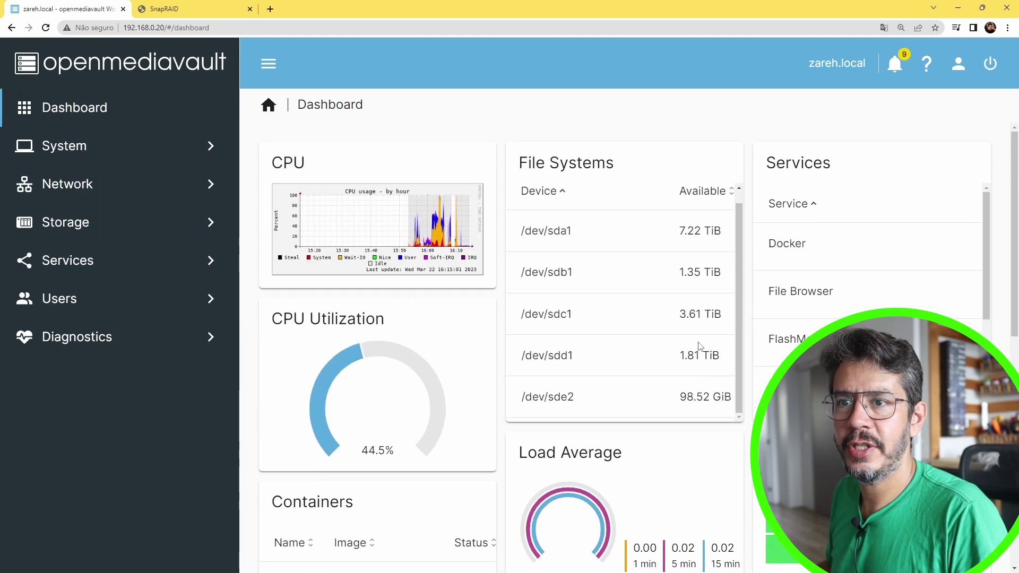
scroll(700, 345, "down", 8)
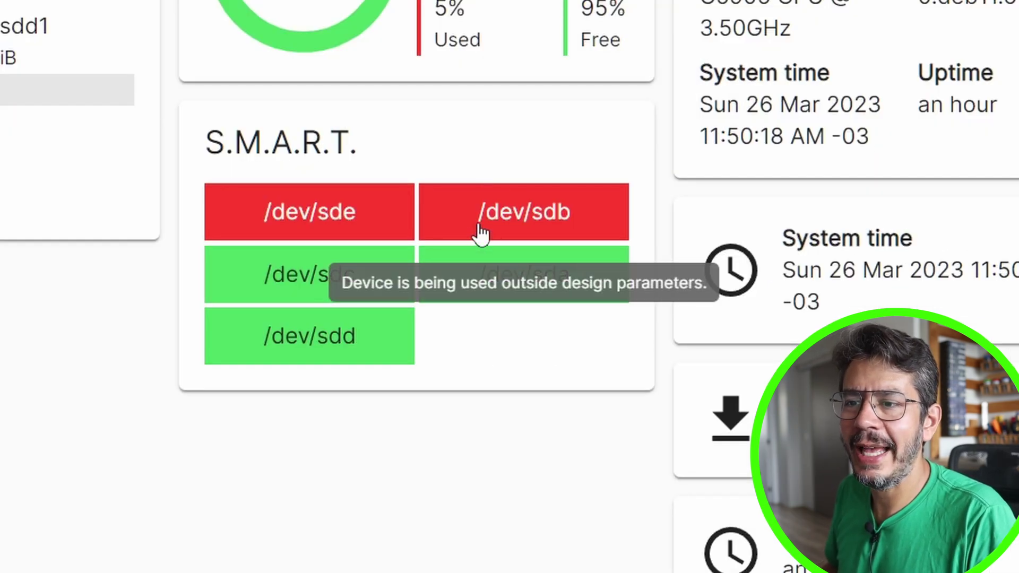
left_click(480, 233)
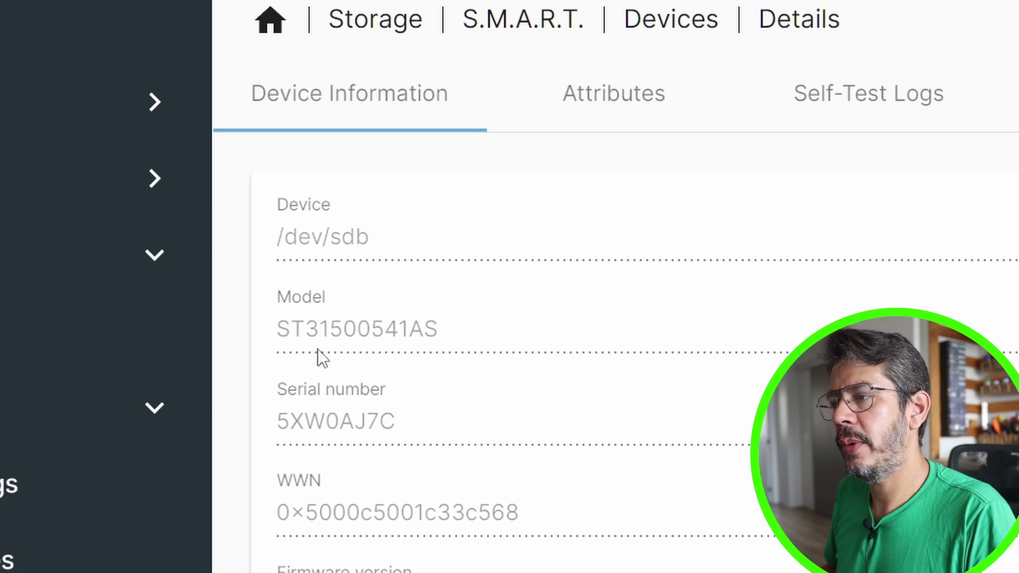